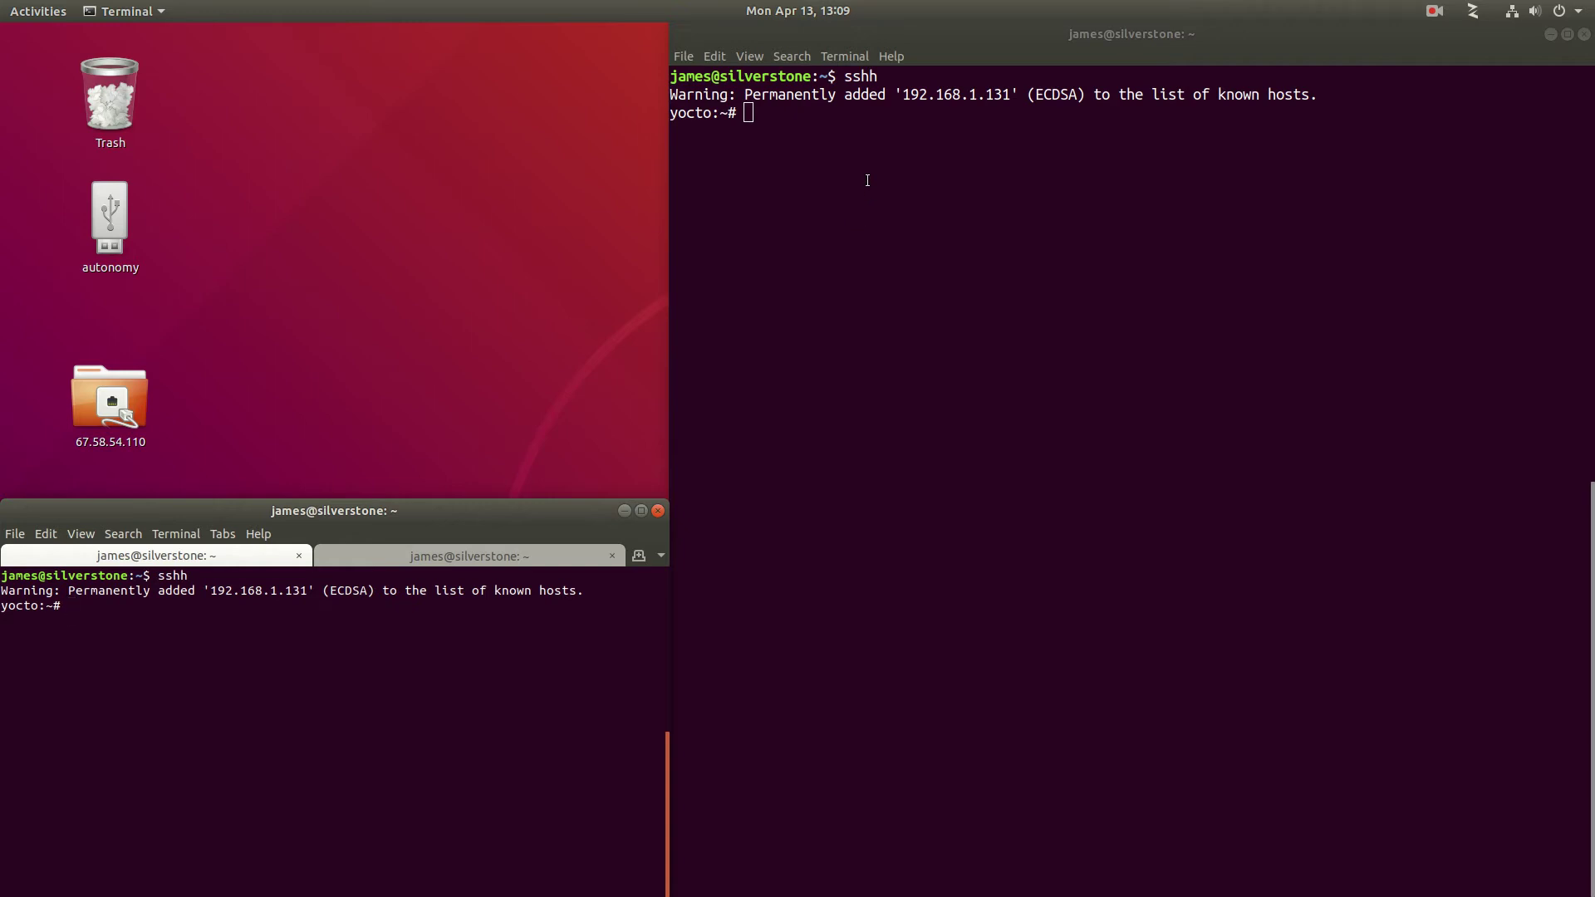
# Focus the larger right-hand terminal's yocto SSH session at 192.168.1.131.
pyautogui.click(853, 226)
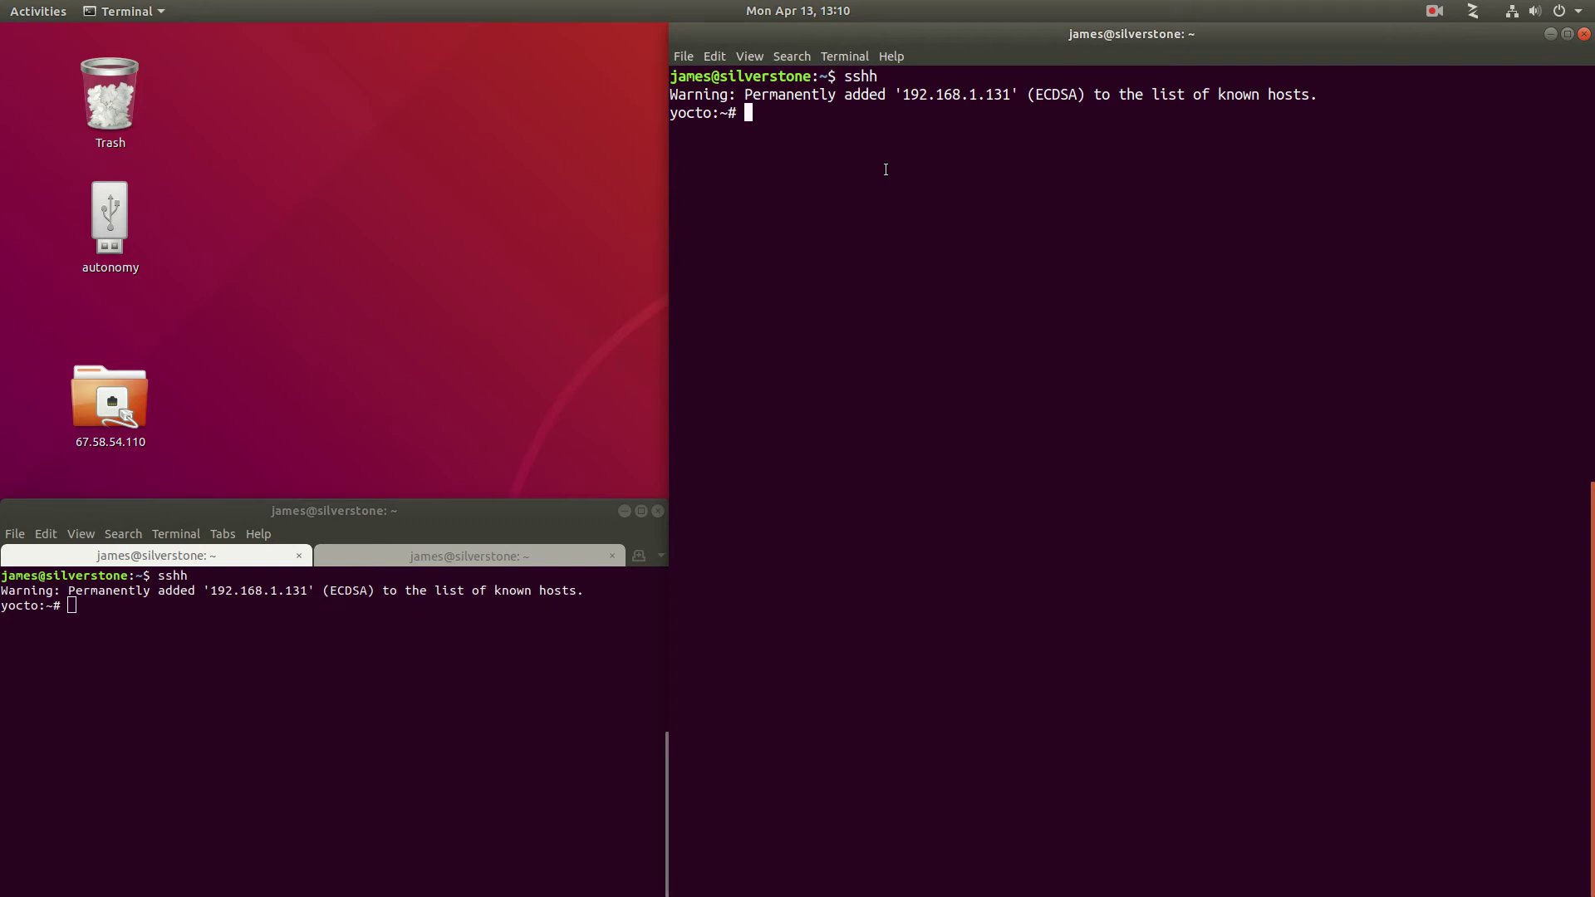
# Run voxl-vision-px4 --help and highlight its --debug_fixed_frame and --debug_odometry_fixed options.
pyautogui.write('voxl-vision-px4 --help')
pyautogui.press('Return')
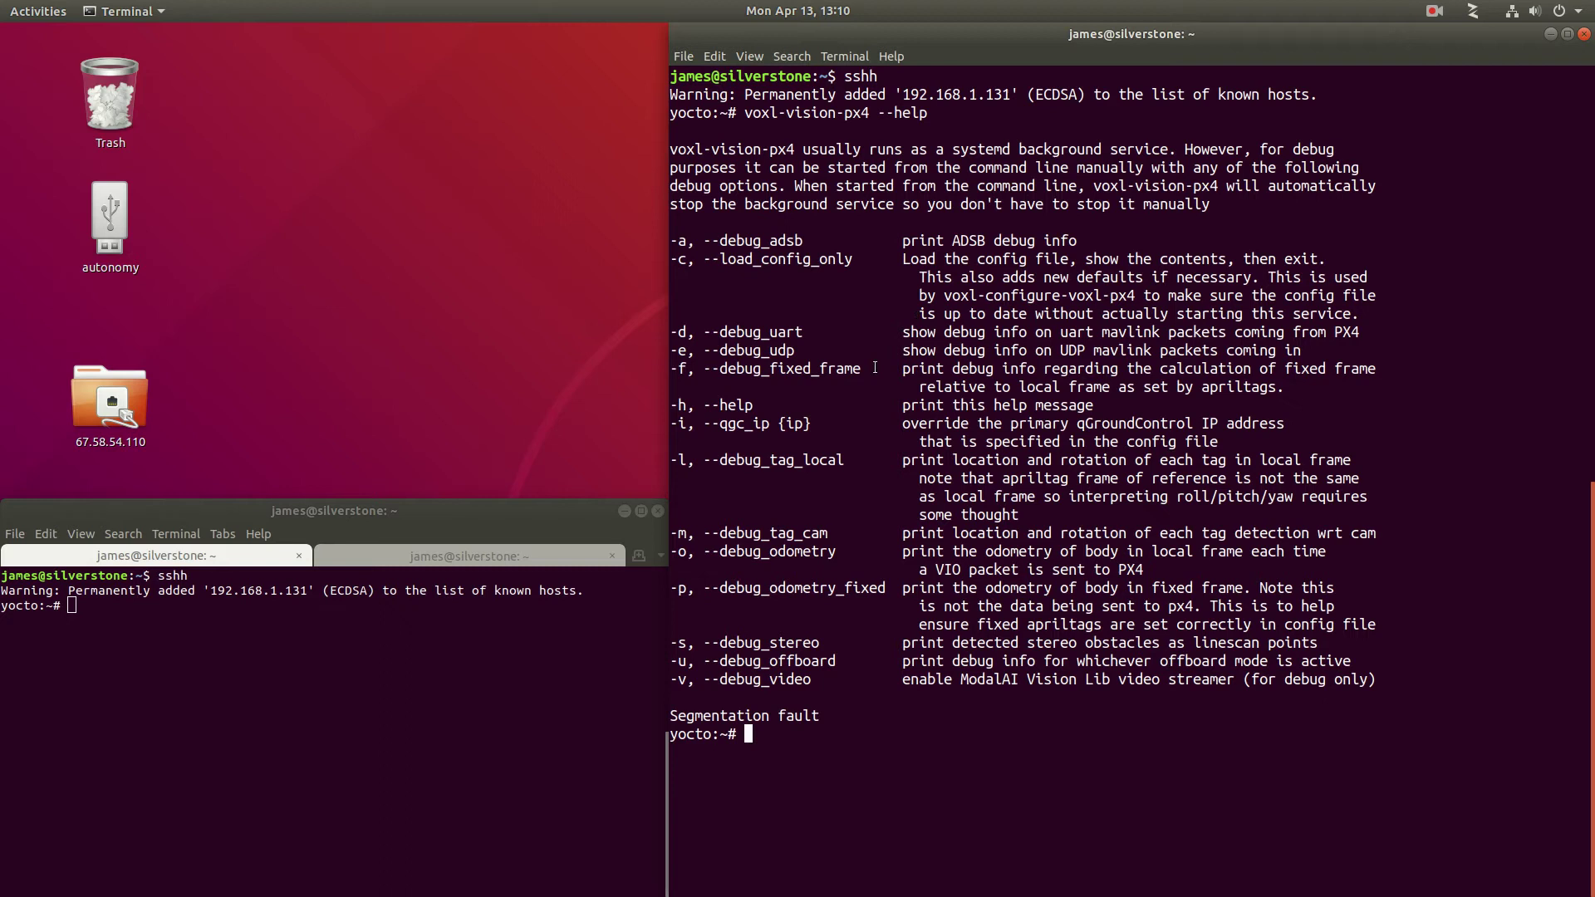
pyautogui.moveTo(870, 368); pyautogui.dragTo(703, 372)
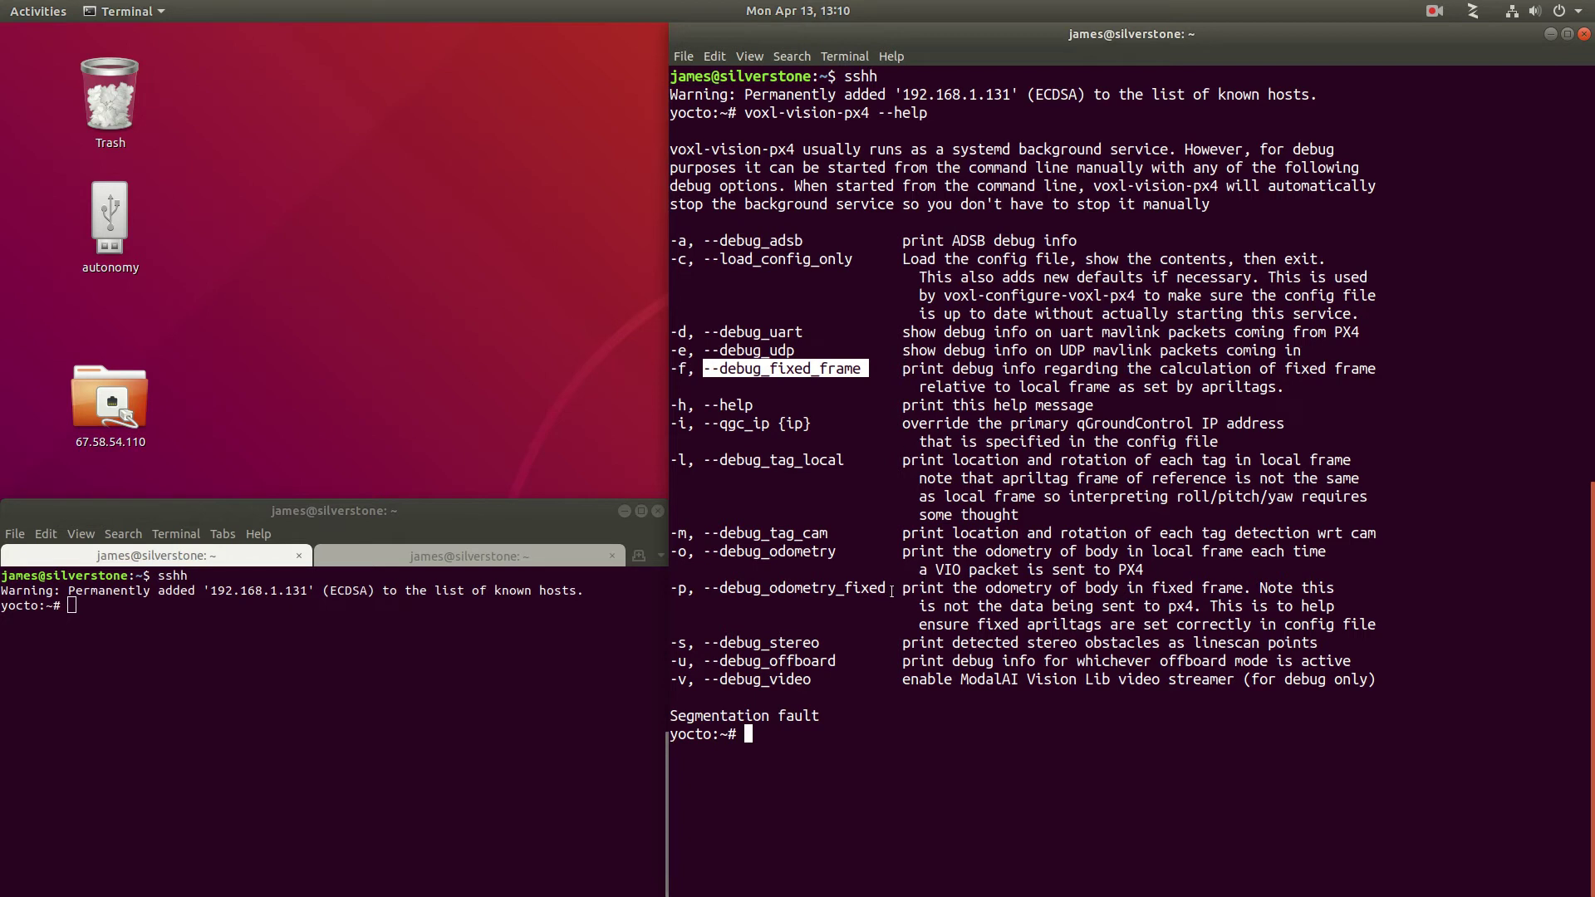
pyautogui.moveTo(894, 590); pyautogui.dragTo(720, 590)
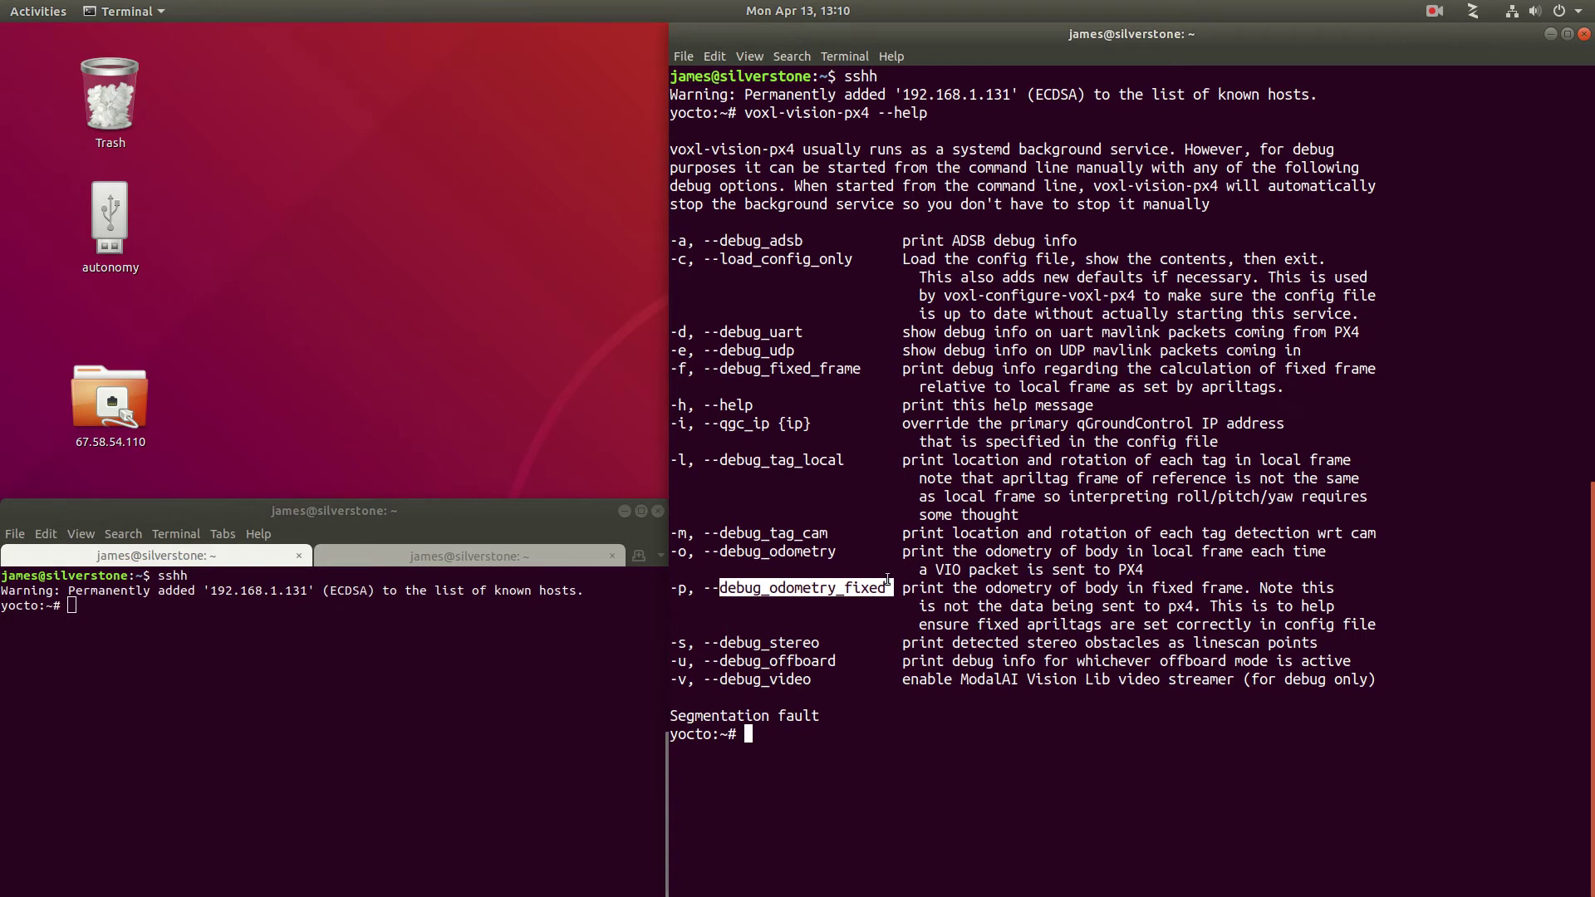
pyautogui.click(858, 732)
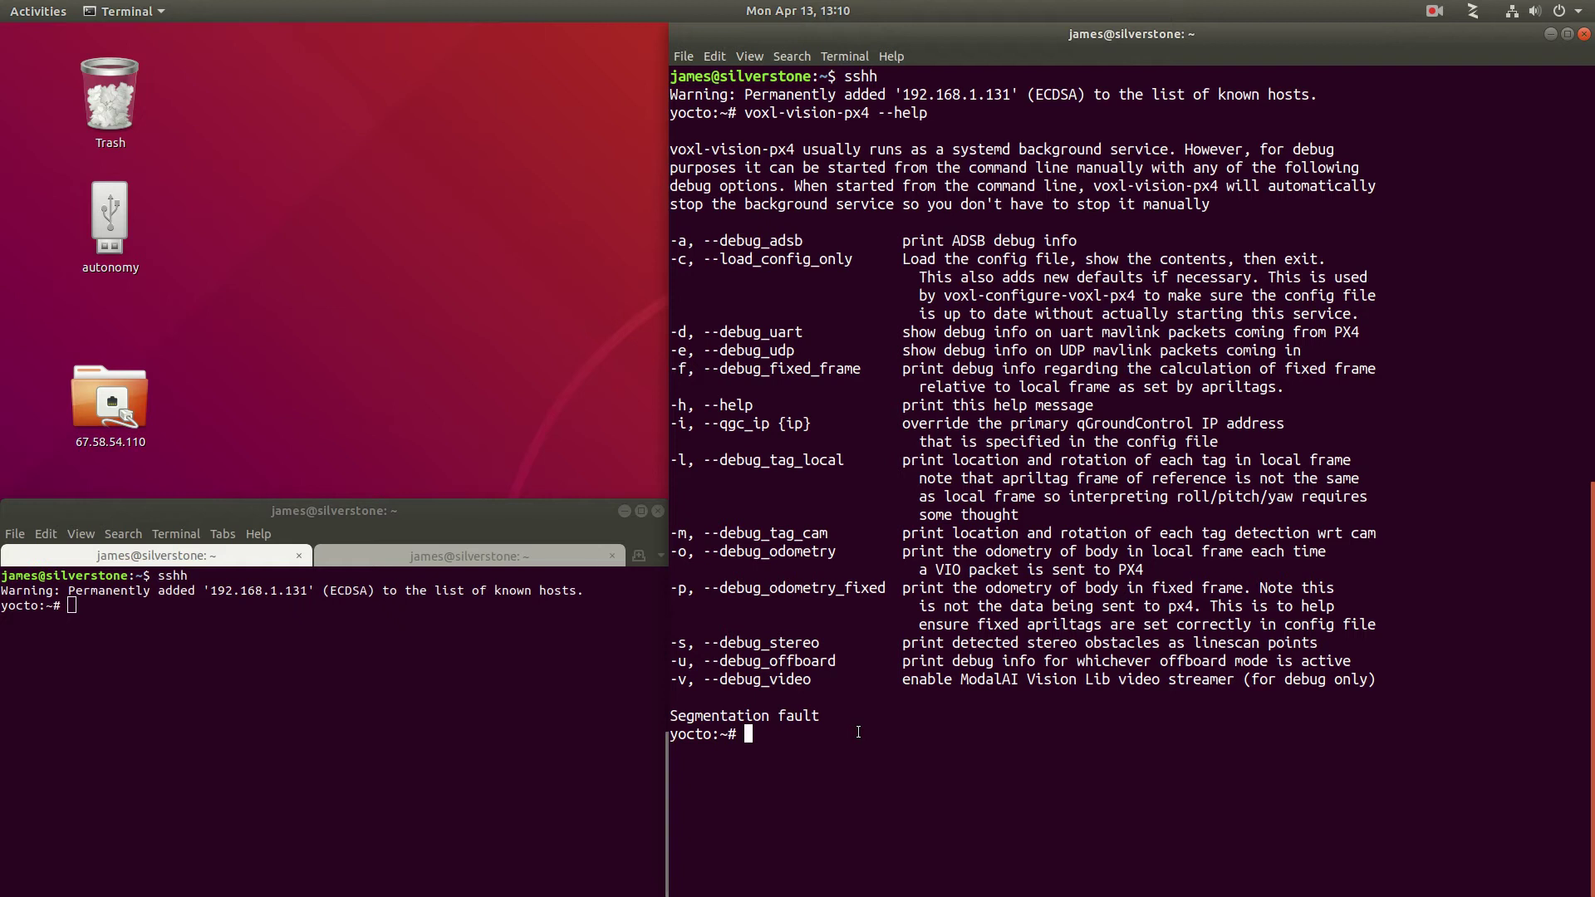
# Print /etc/modalai/voxl-vision-px4.conf with cat, using Tab completion for the file name.
pyautogui.write('cat /etc/modalai/voxl-v')
pyautogui.press('Tab')
pyautogui.press('Return')
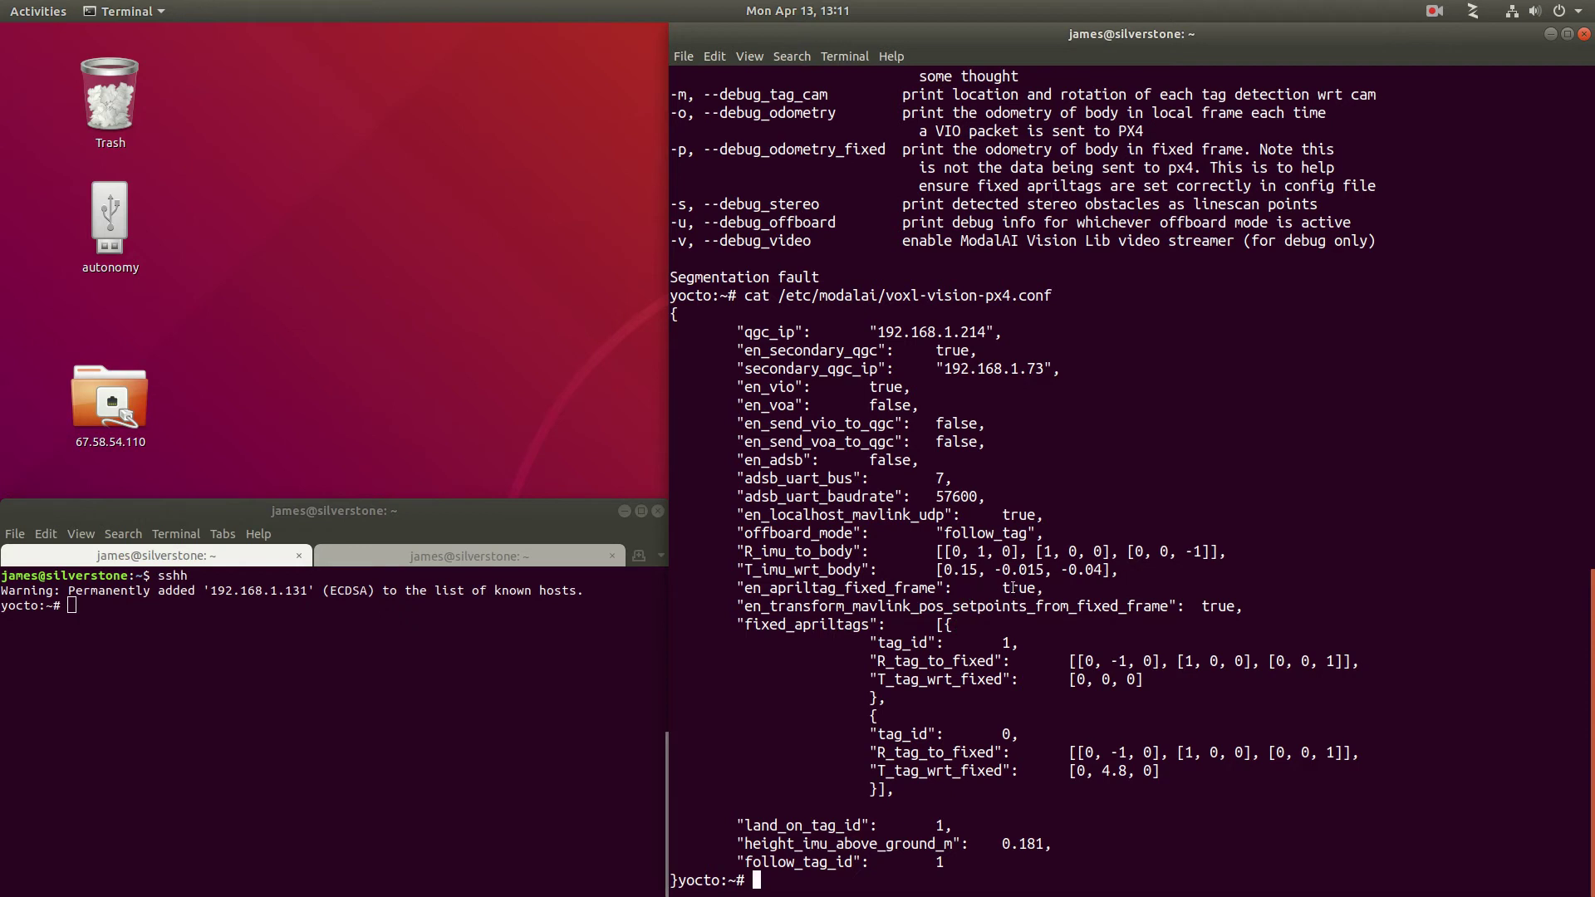
# Highlight en_apriltag_fixed_frame true, the two fixed AprilTag entries and the first tag's id 1.
pyautogui.moveTo(1014, 588)
pyautogui.mouseDown()
pyautogui.moveTo(1048, 590)
pyautogui.moveTo(1033, 590)
pyautogui.mouseUp()
pyautogui.moveTo(867, 636); pyautogui.dragTo(1267, 768)
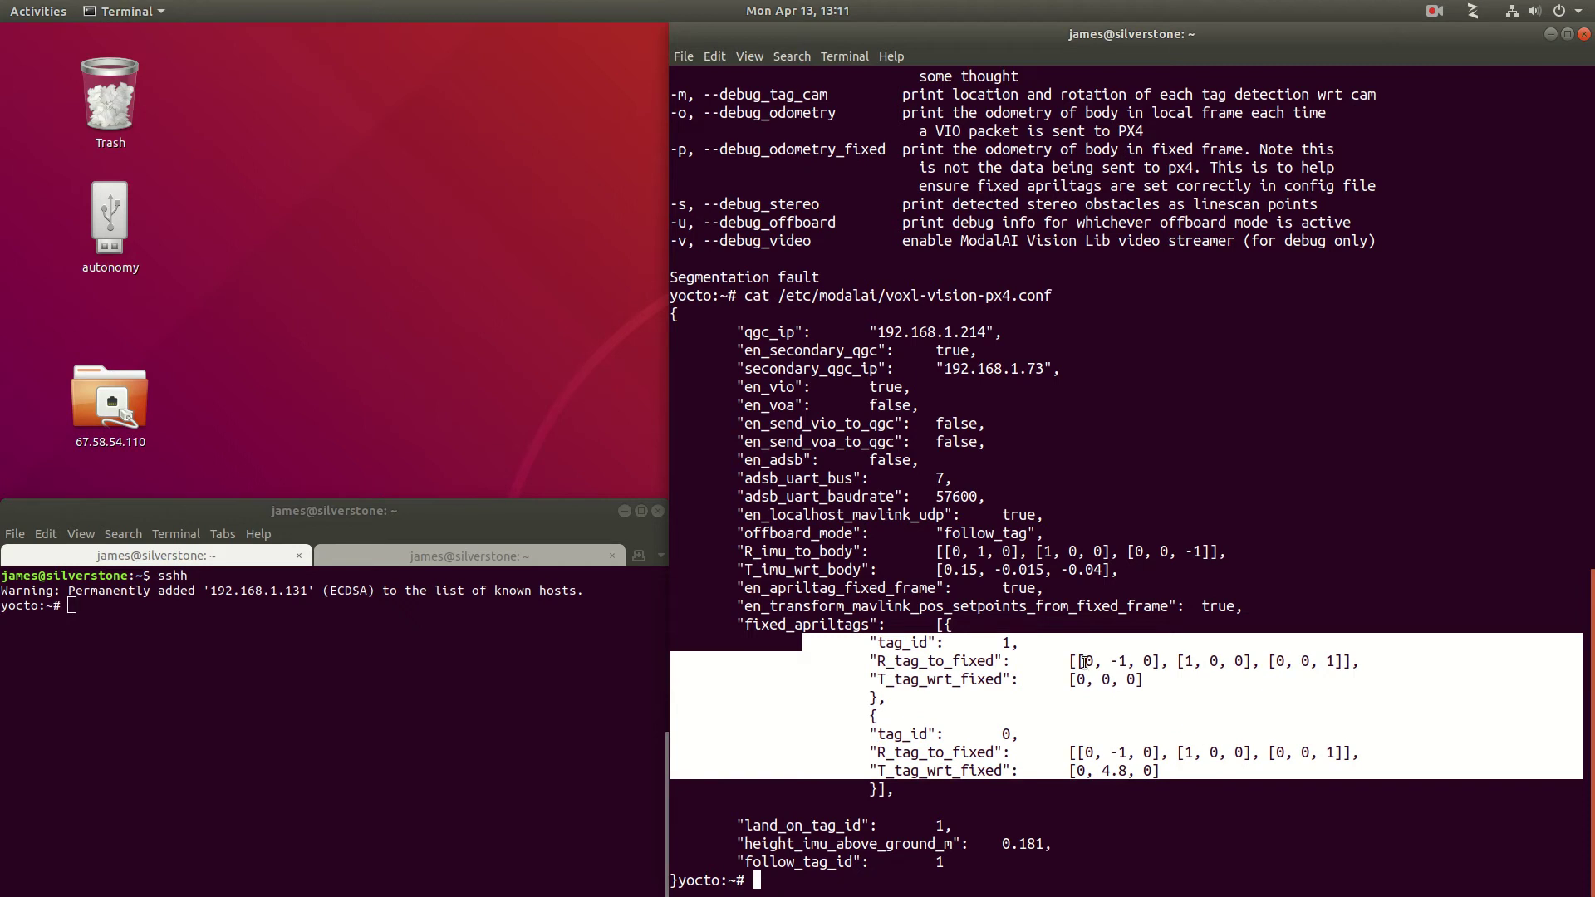
pyautogui.moveTo(1020, 646); pyautogui.dragTo(1362, 661)
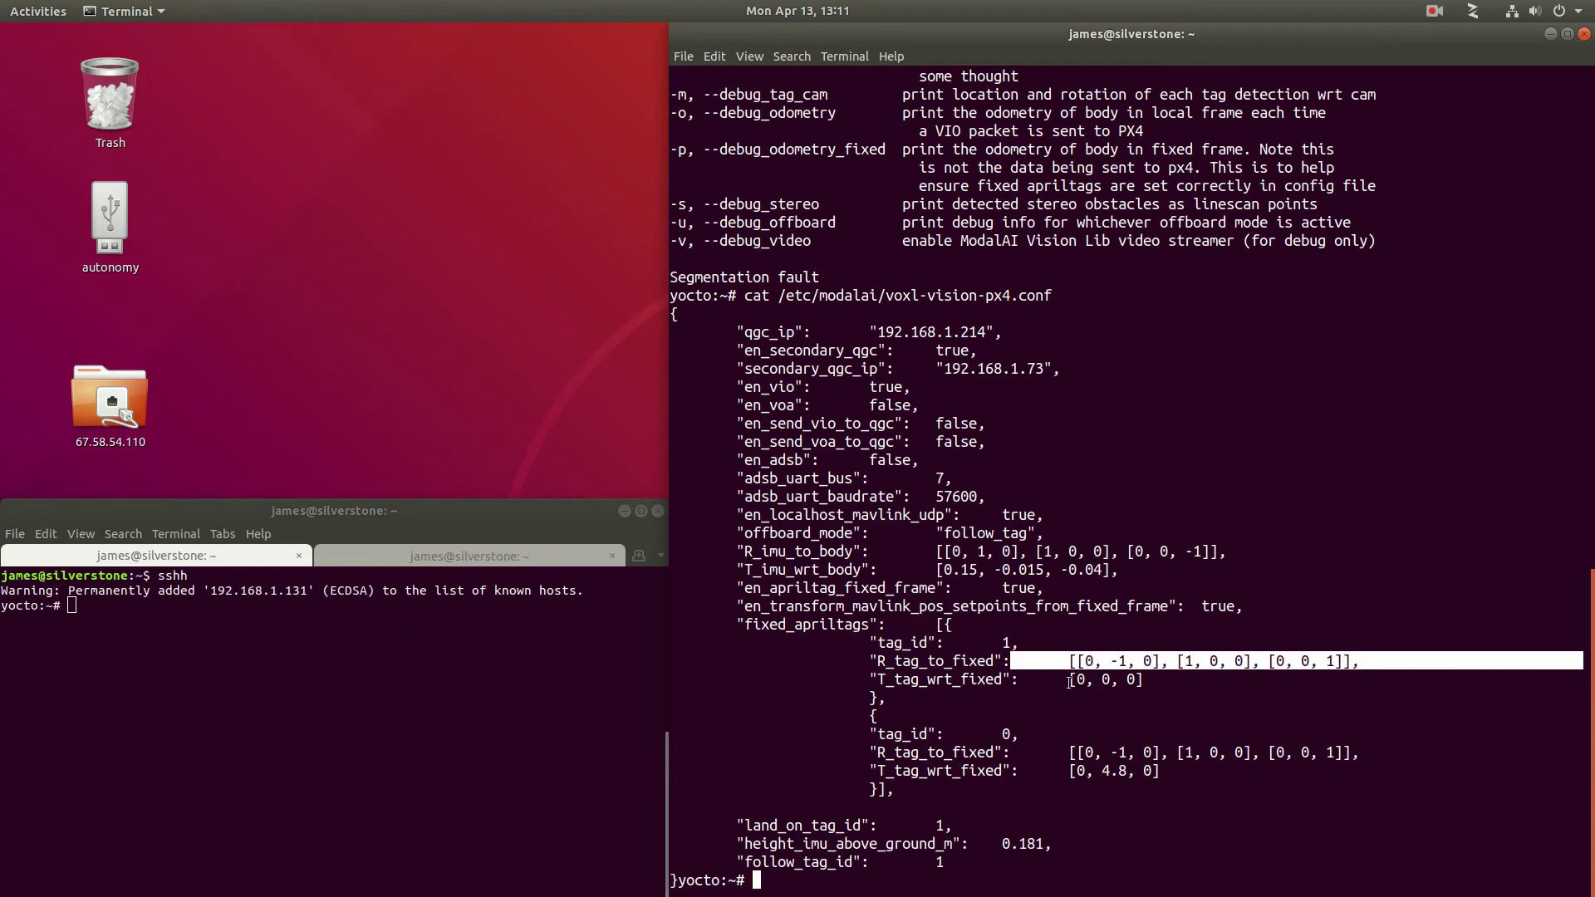
pyautogui.moveTo(1020, 680); pyautogui.dragTo(1412, 679)
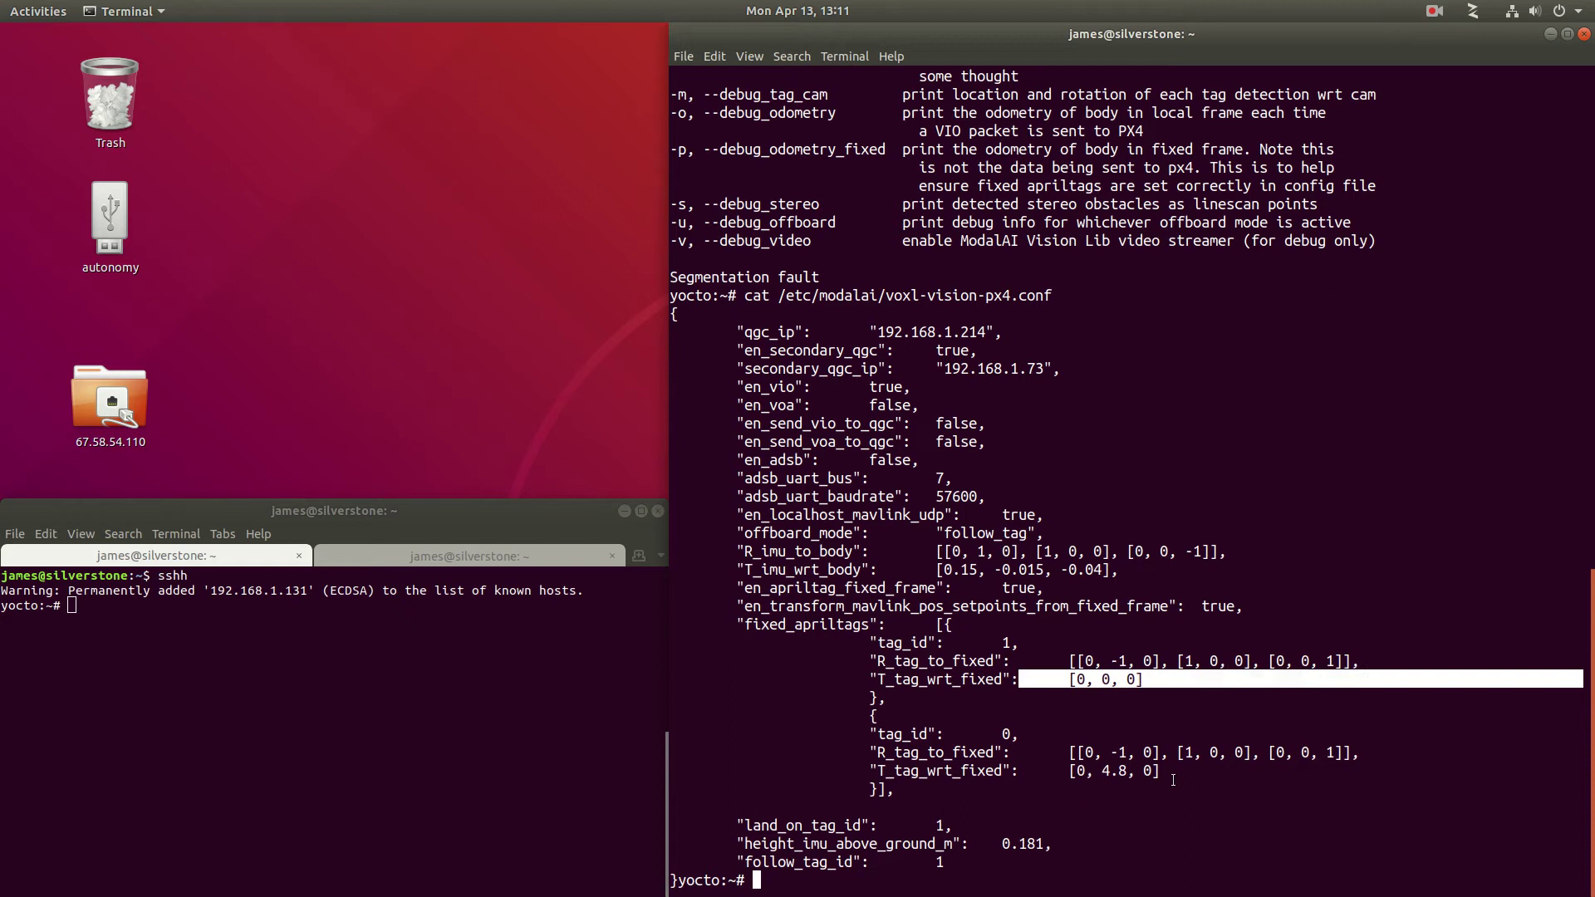
pyautogui.click(1170, 690)
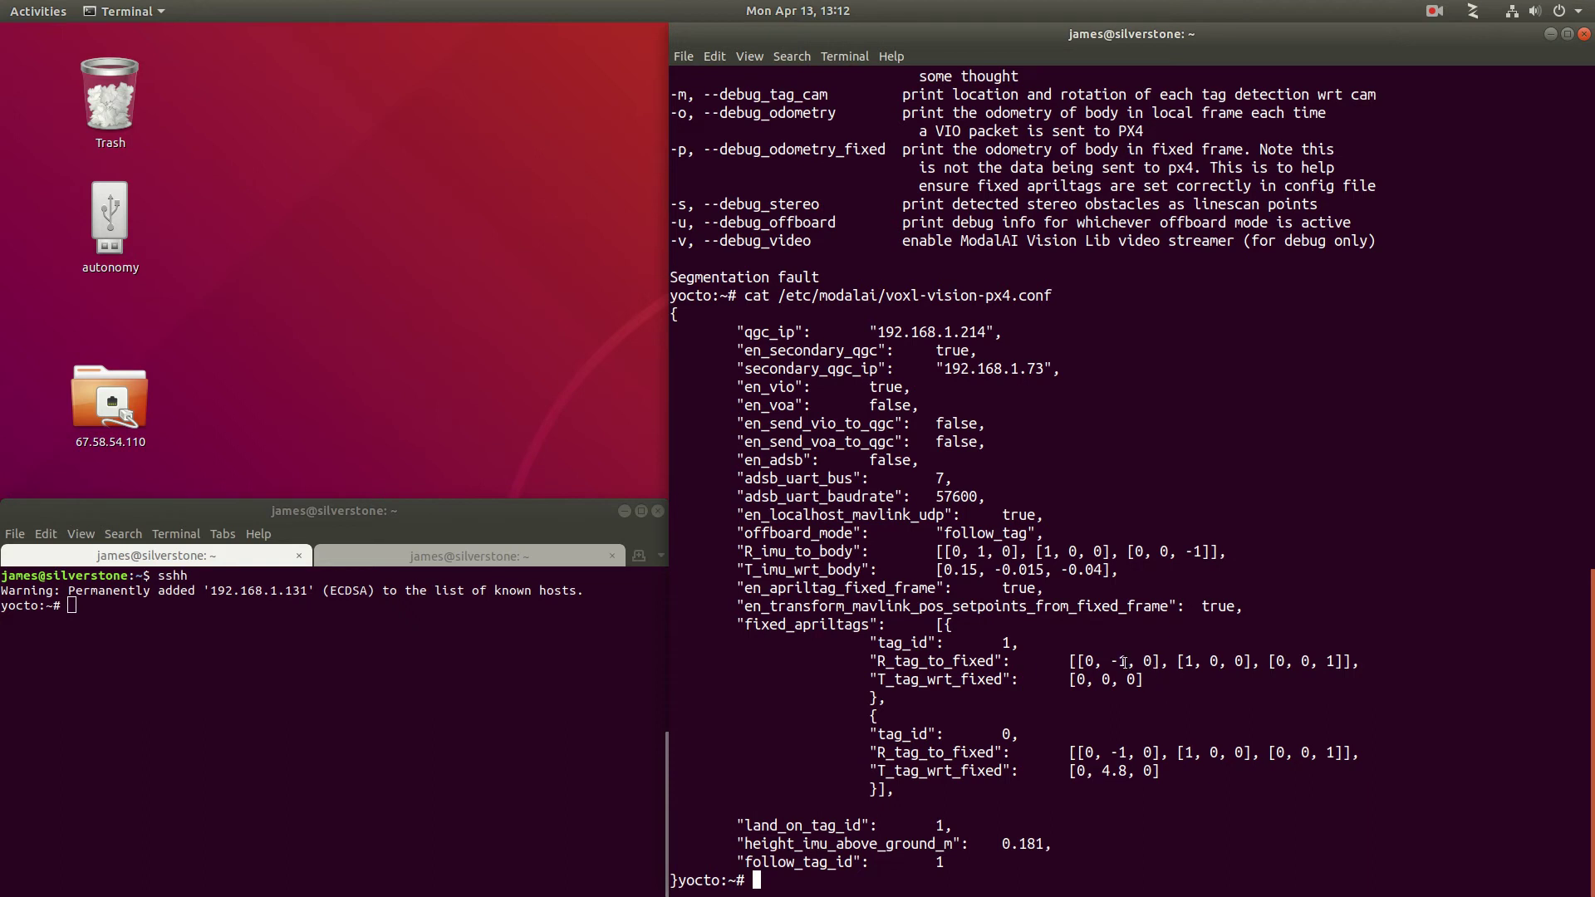
pyautogui.moveTo(1069, 661); pyautogui.dragTo(1360, 668)
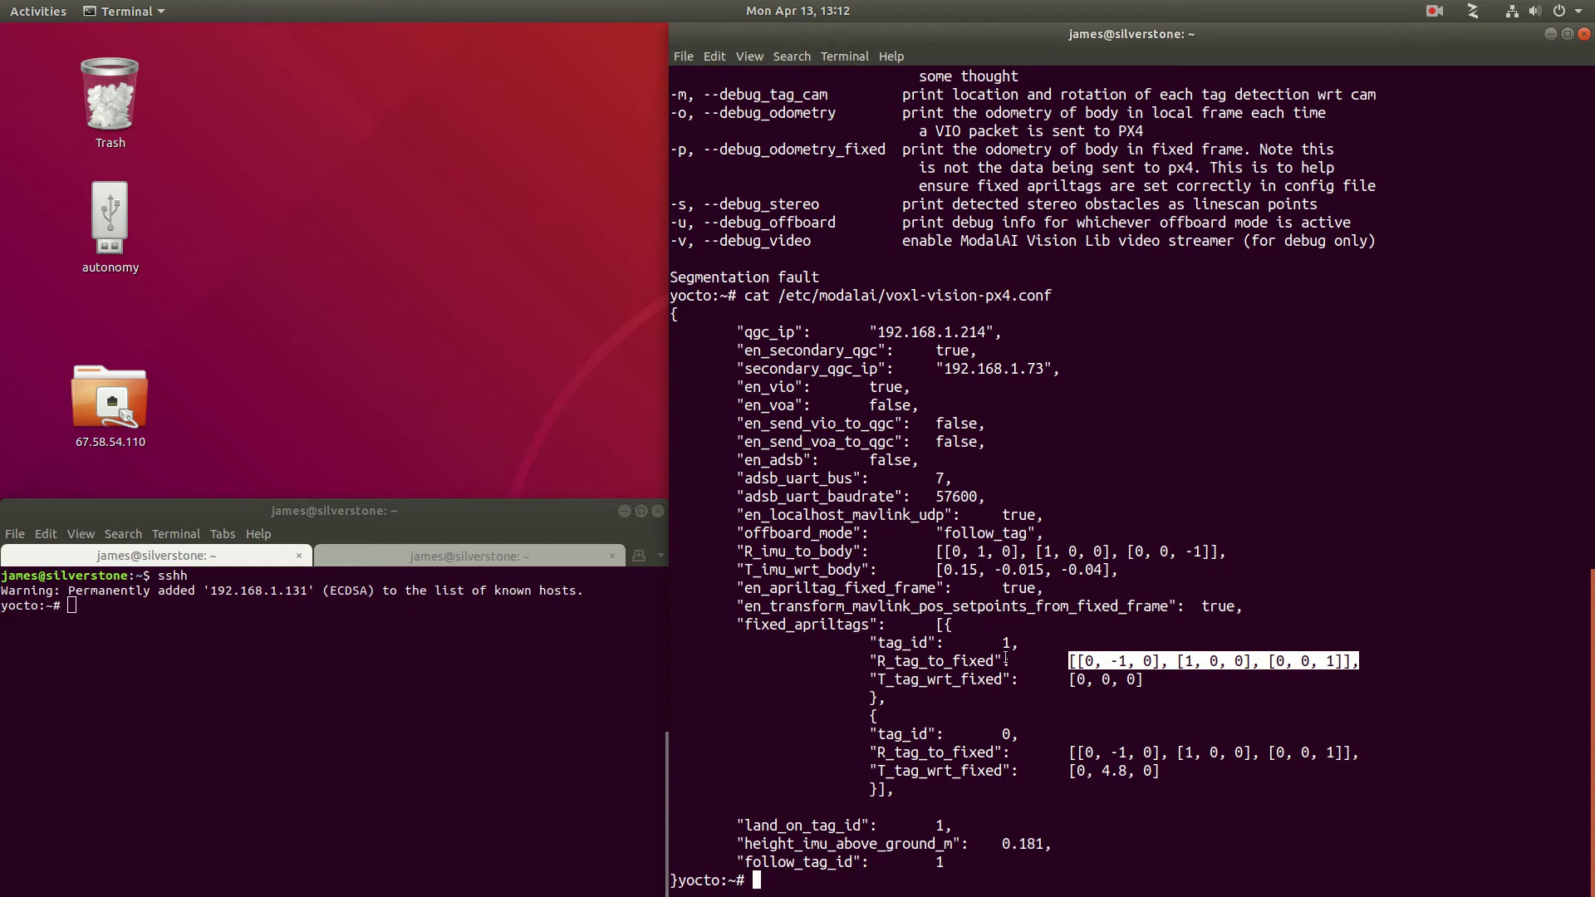
pyautogui.moveTo(943, 644); pyautogui.dragTo(1007, 643)
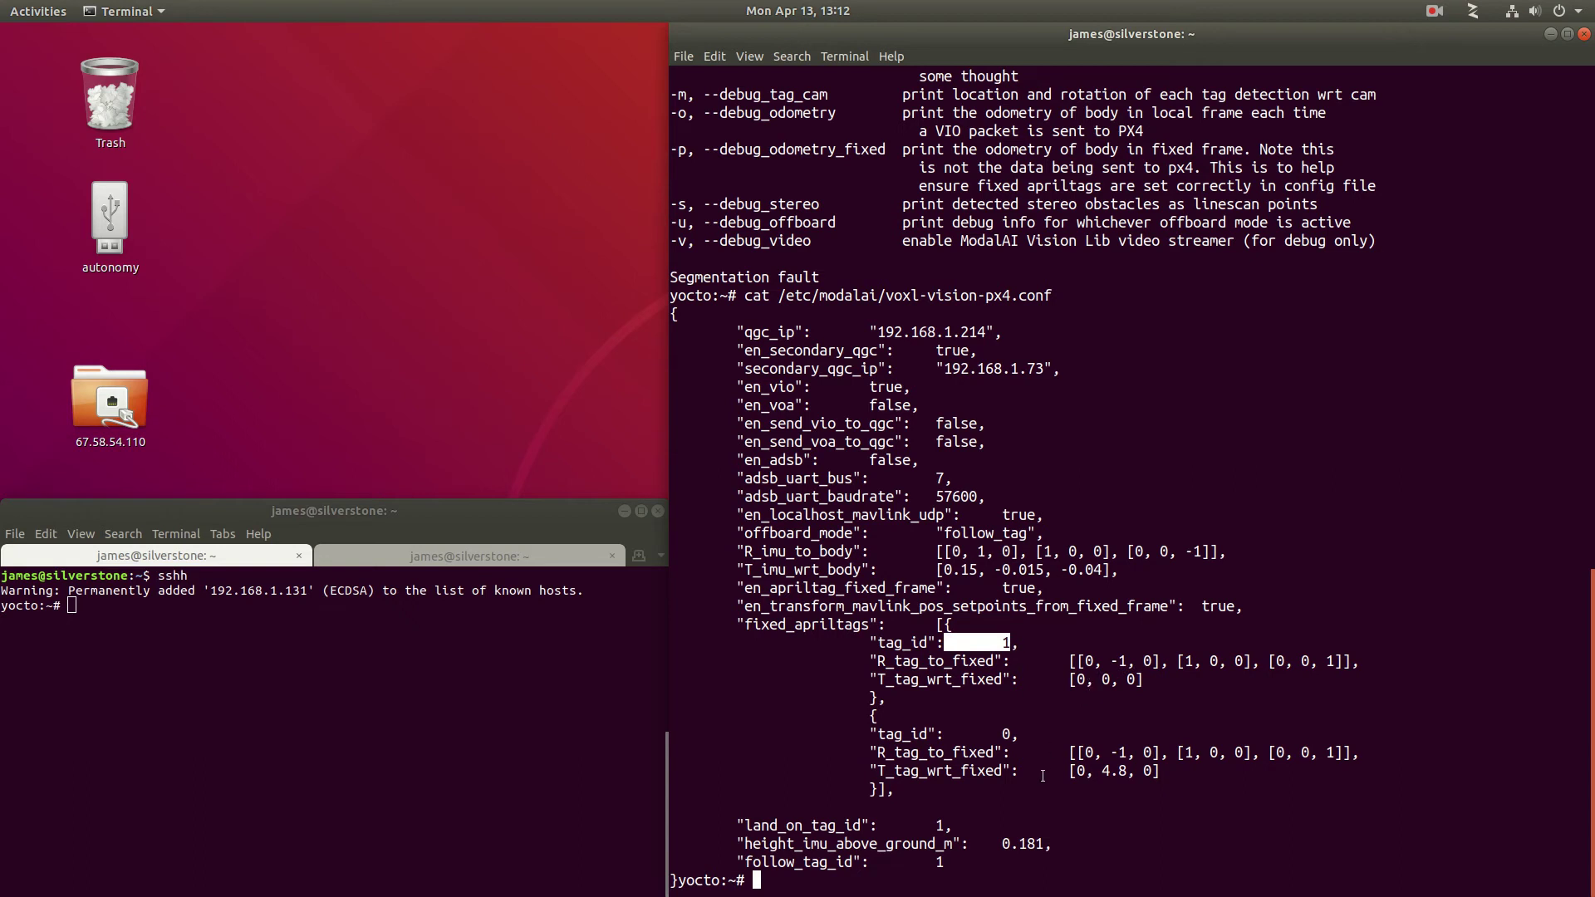
# Rerun voxl-vision-px4 with a pasted --debug_odometry_fixed flag to stream T_body_wrt_fixed poses.
pyautogui.click(1069, 826)
pyautogui.press('Up')
pyautogui.press('Up')
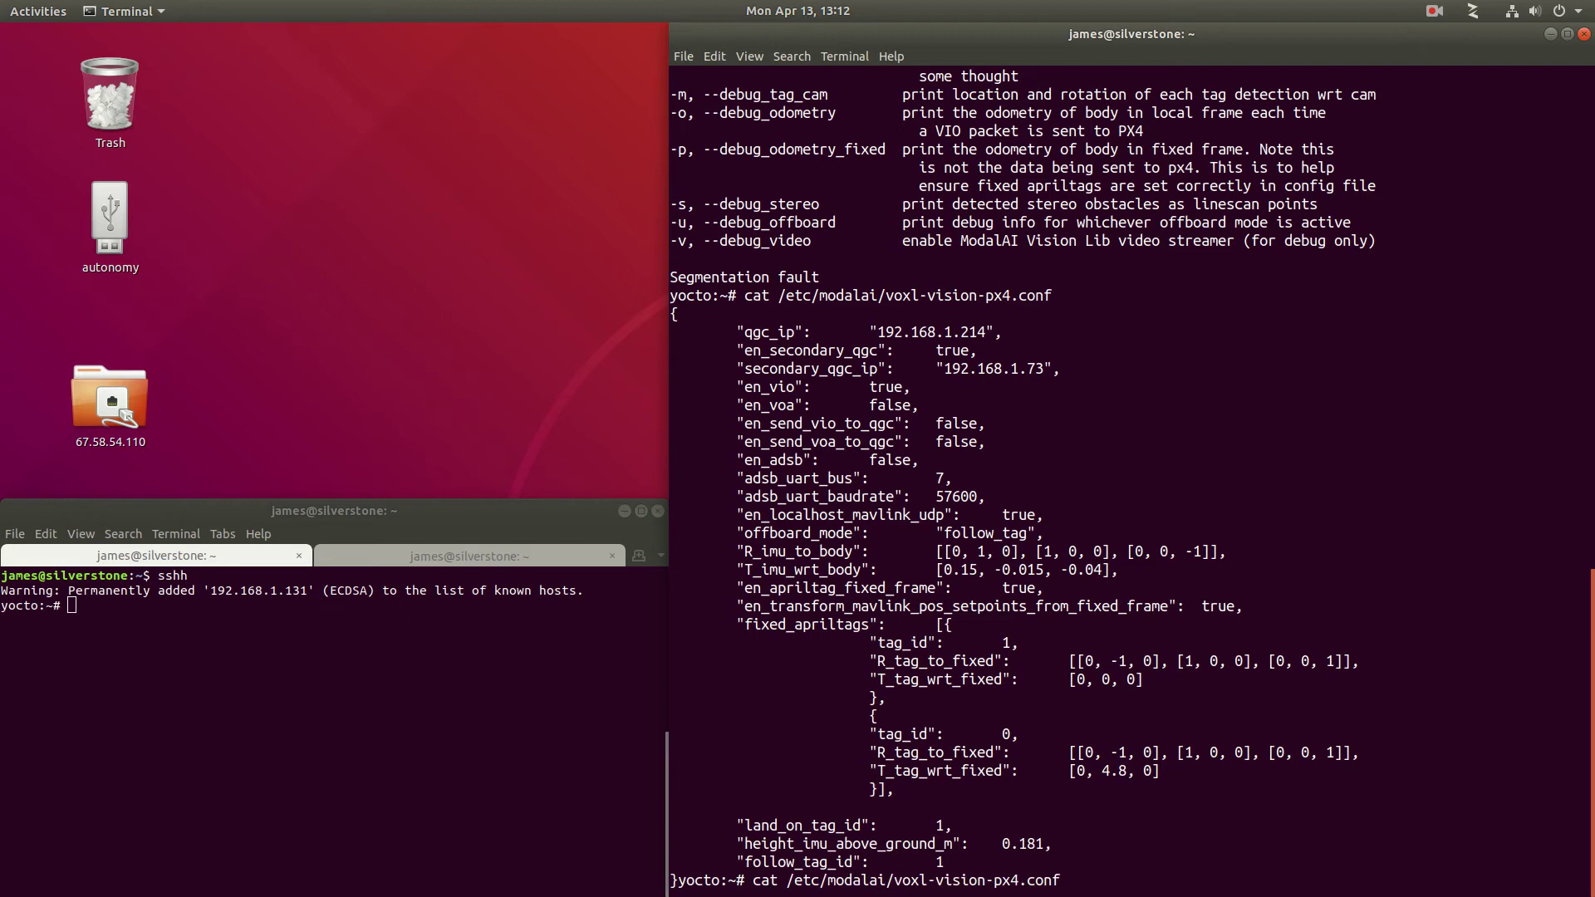
pyautogui.press('BackSpace')
pyautogui.press('BackSpace')
pyautogui.press('BackSpace')
pyautogui.press('BackSpace')
pyautogui.press('BackSpace')
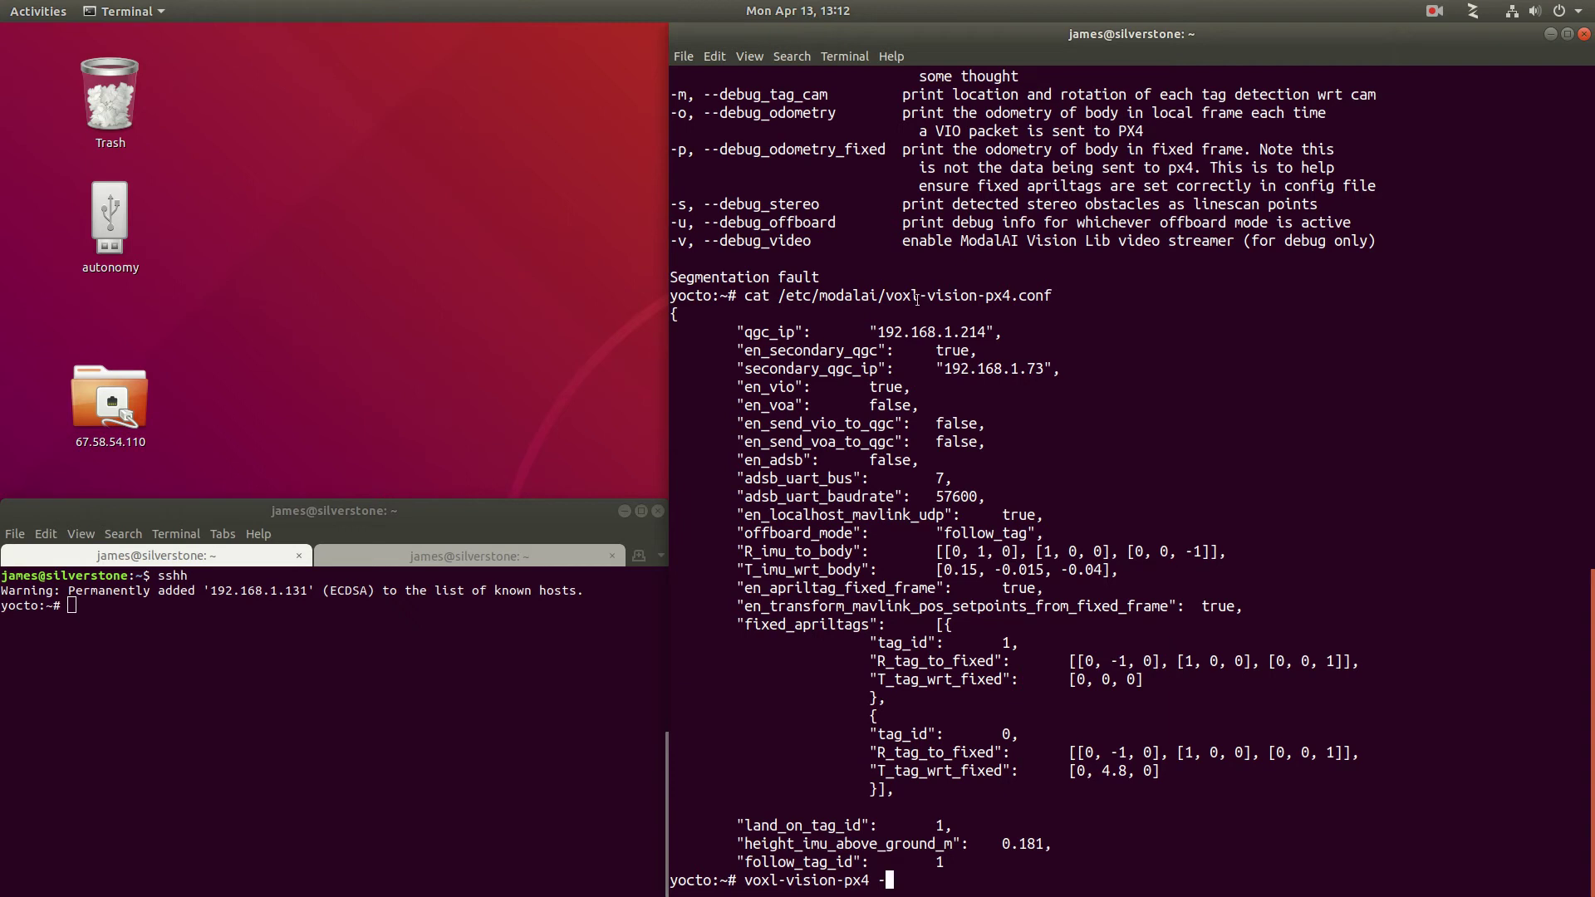
pyautogui.moveTo(884, 158); pyautogui.dragTo(713, 169)
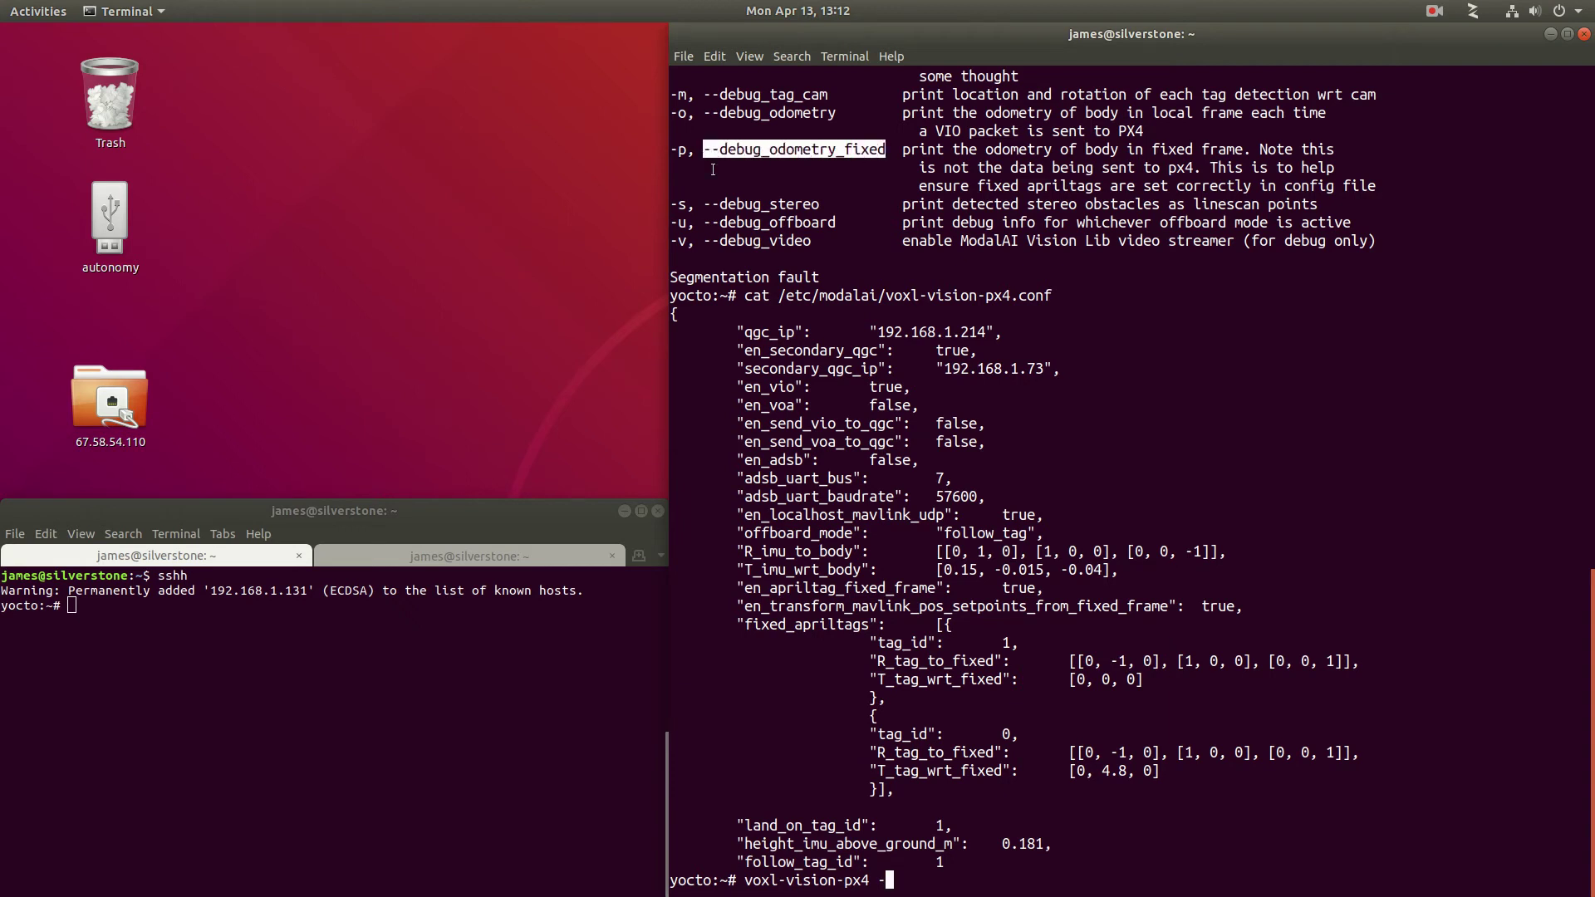
pyautogui.click(1140, 880)
pyautogui.press('BackSpace')
pyautogui.middleClick(1139, 881)
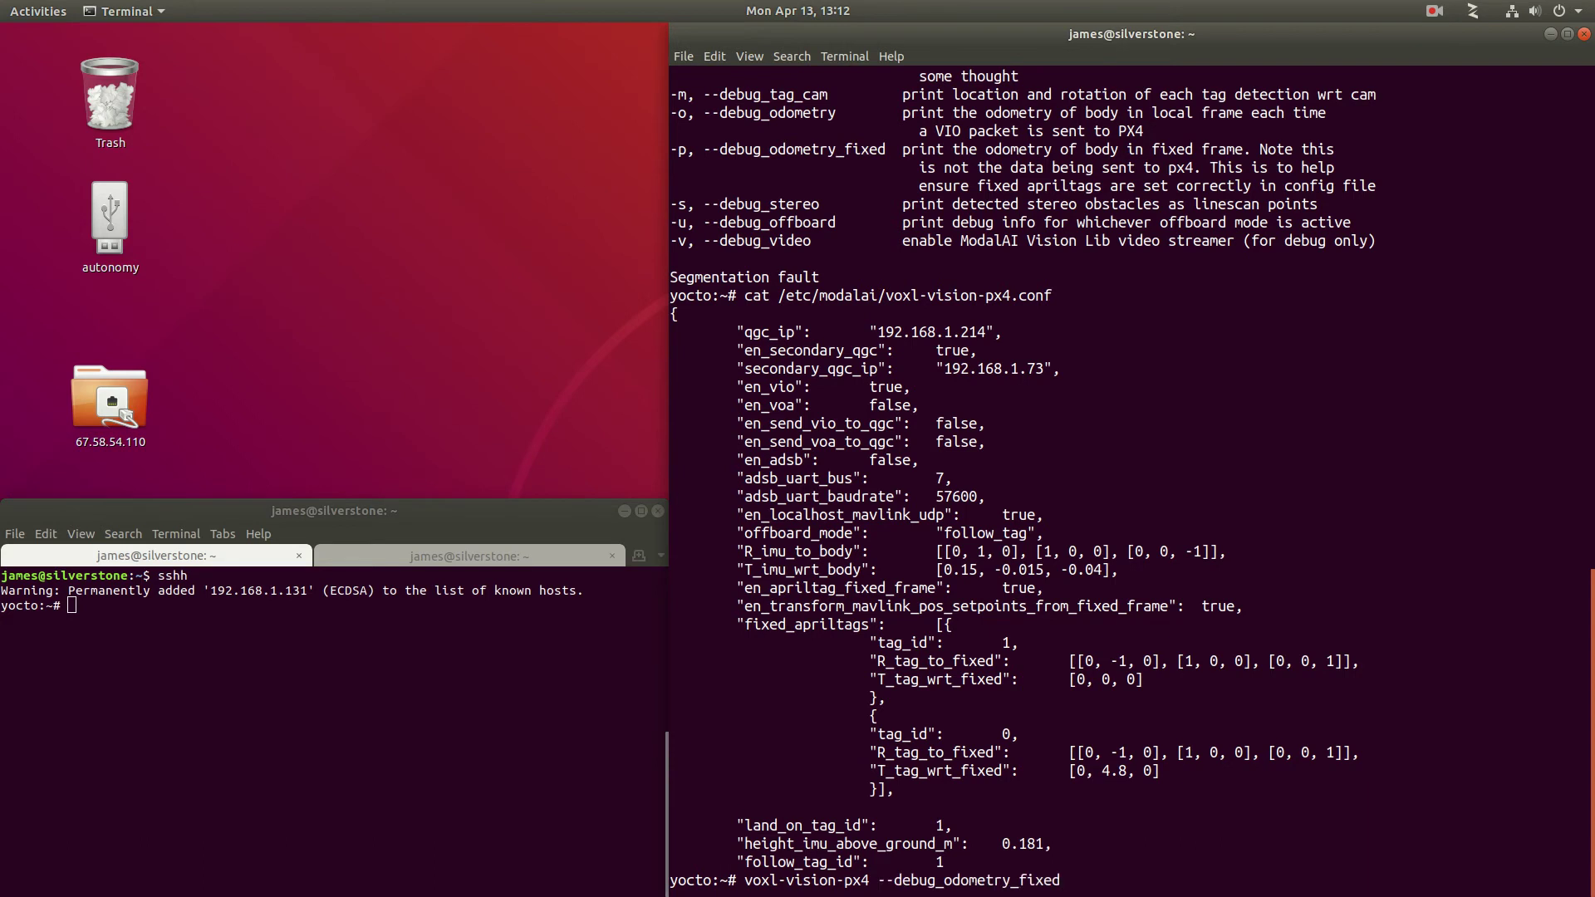
pyautogui.press('Return')
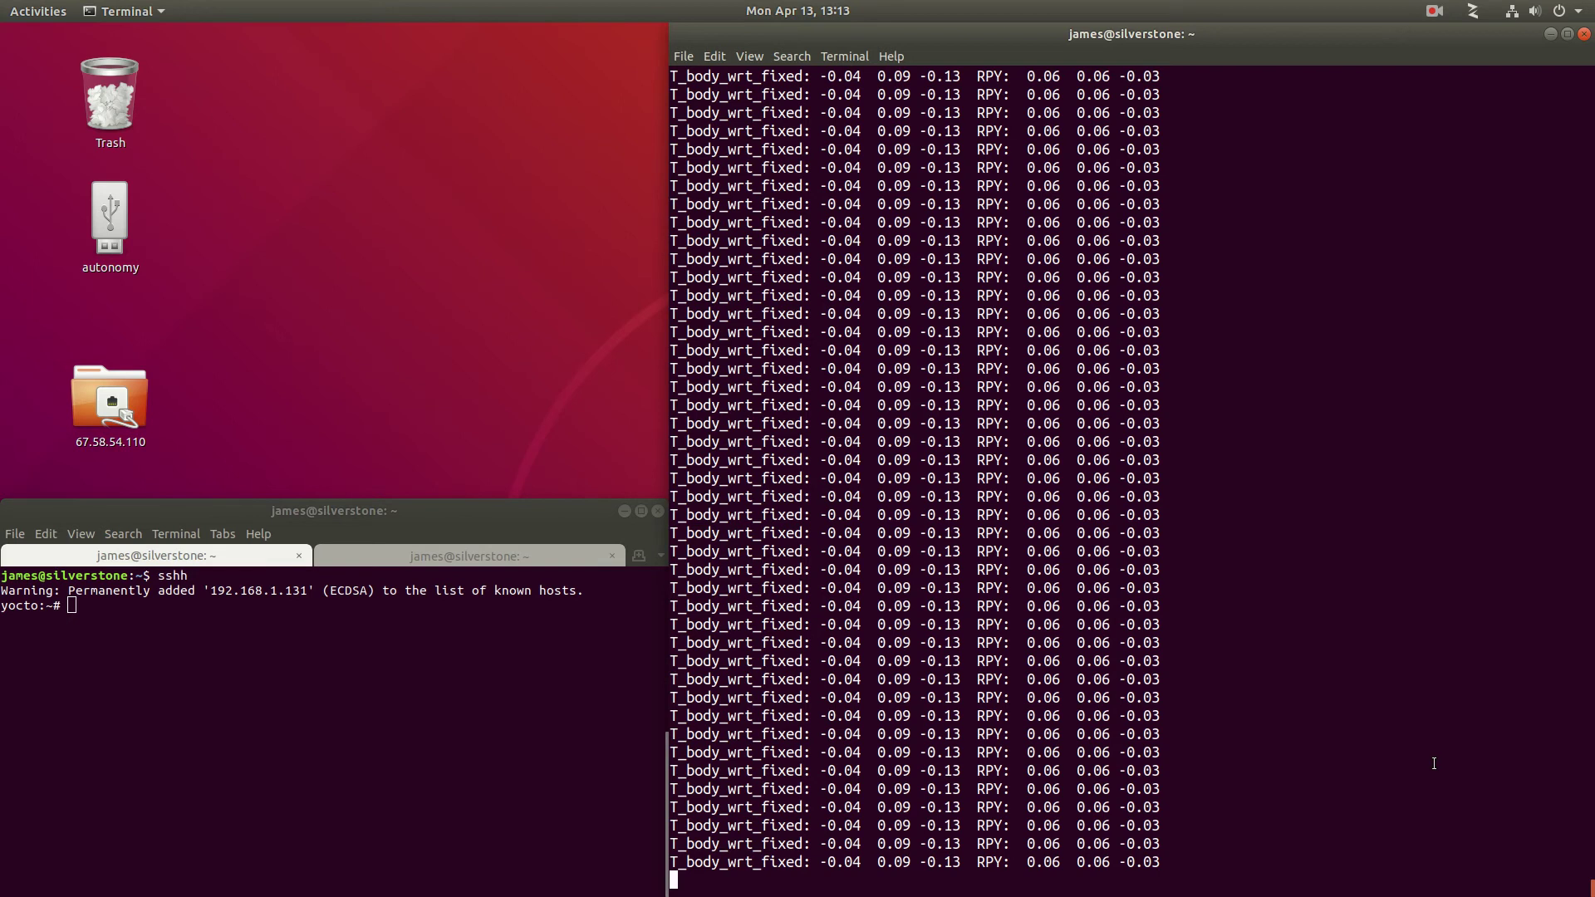
# Run roslaunch voxl_cam_ros tracking_slave.launch in the lower board session.
pyautogui.click(396, 738)
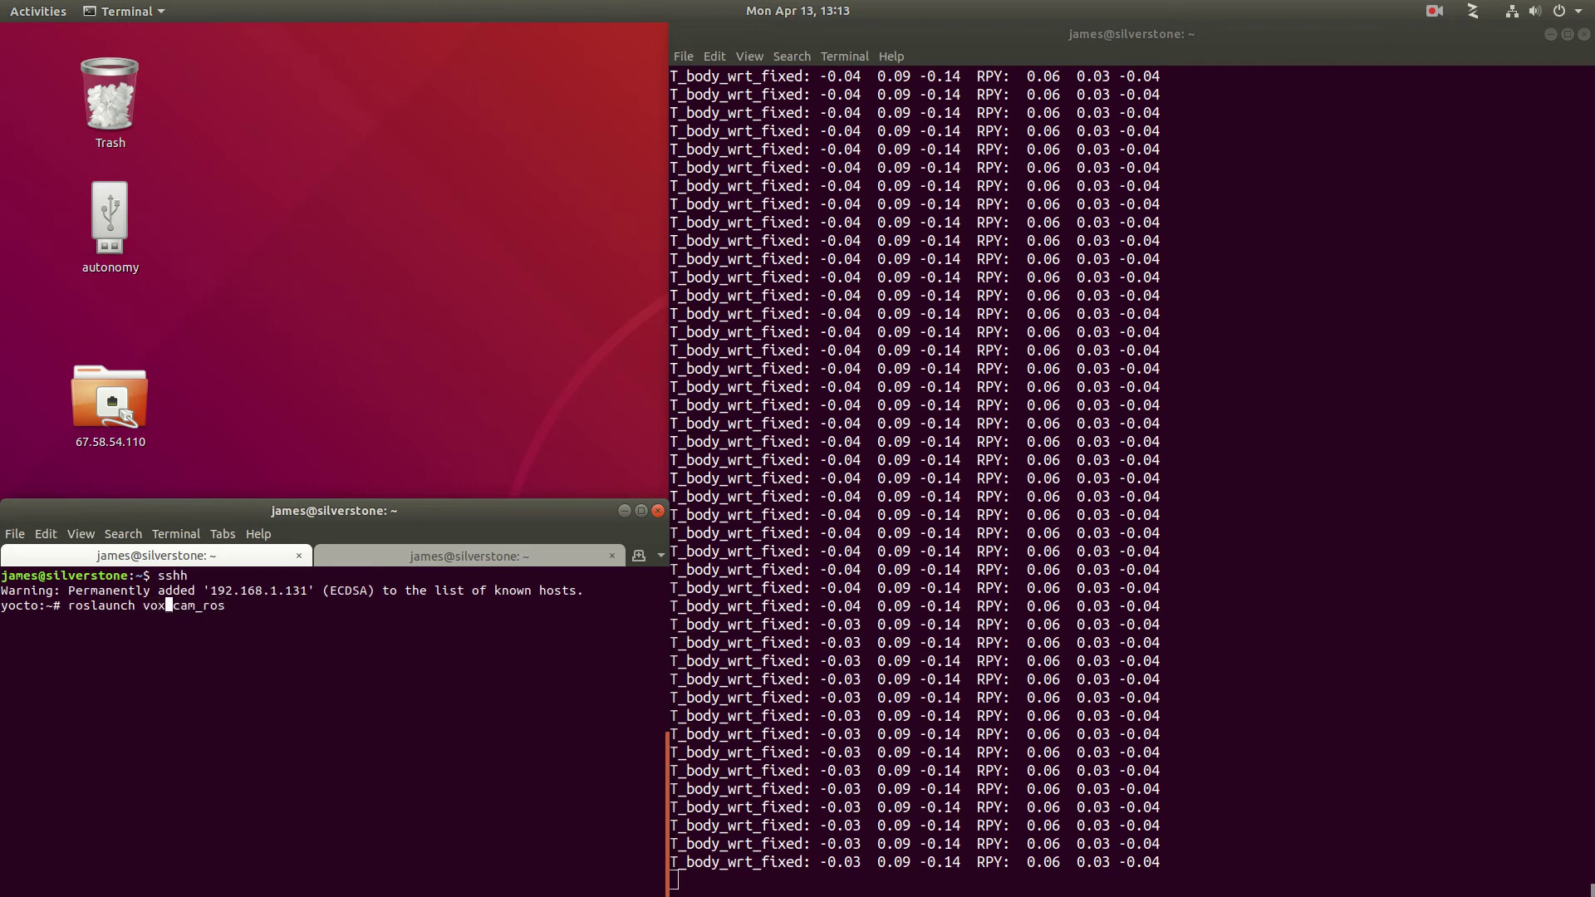
pyautogui.write('l')
pyautogui.press('Right')
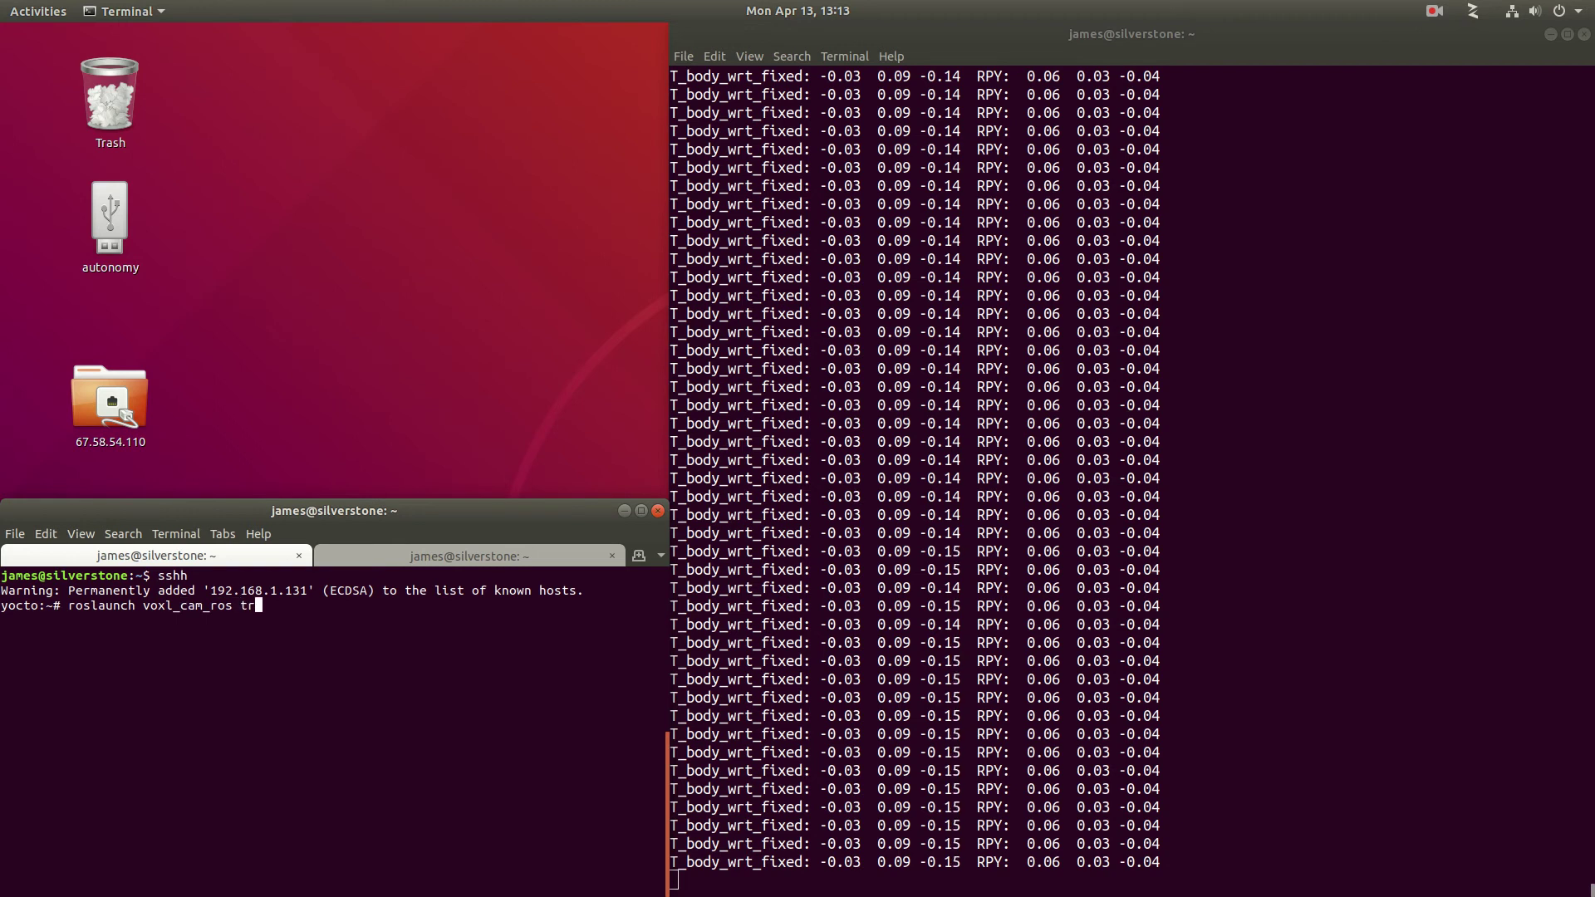
pyautogui.write('acking_slave.launch')
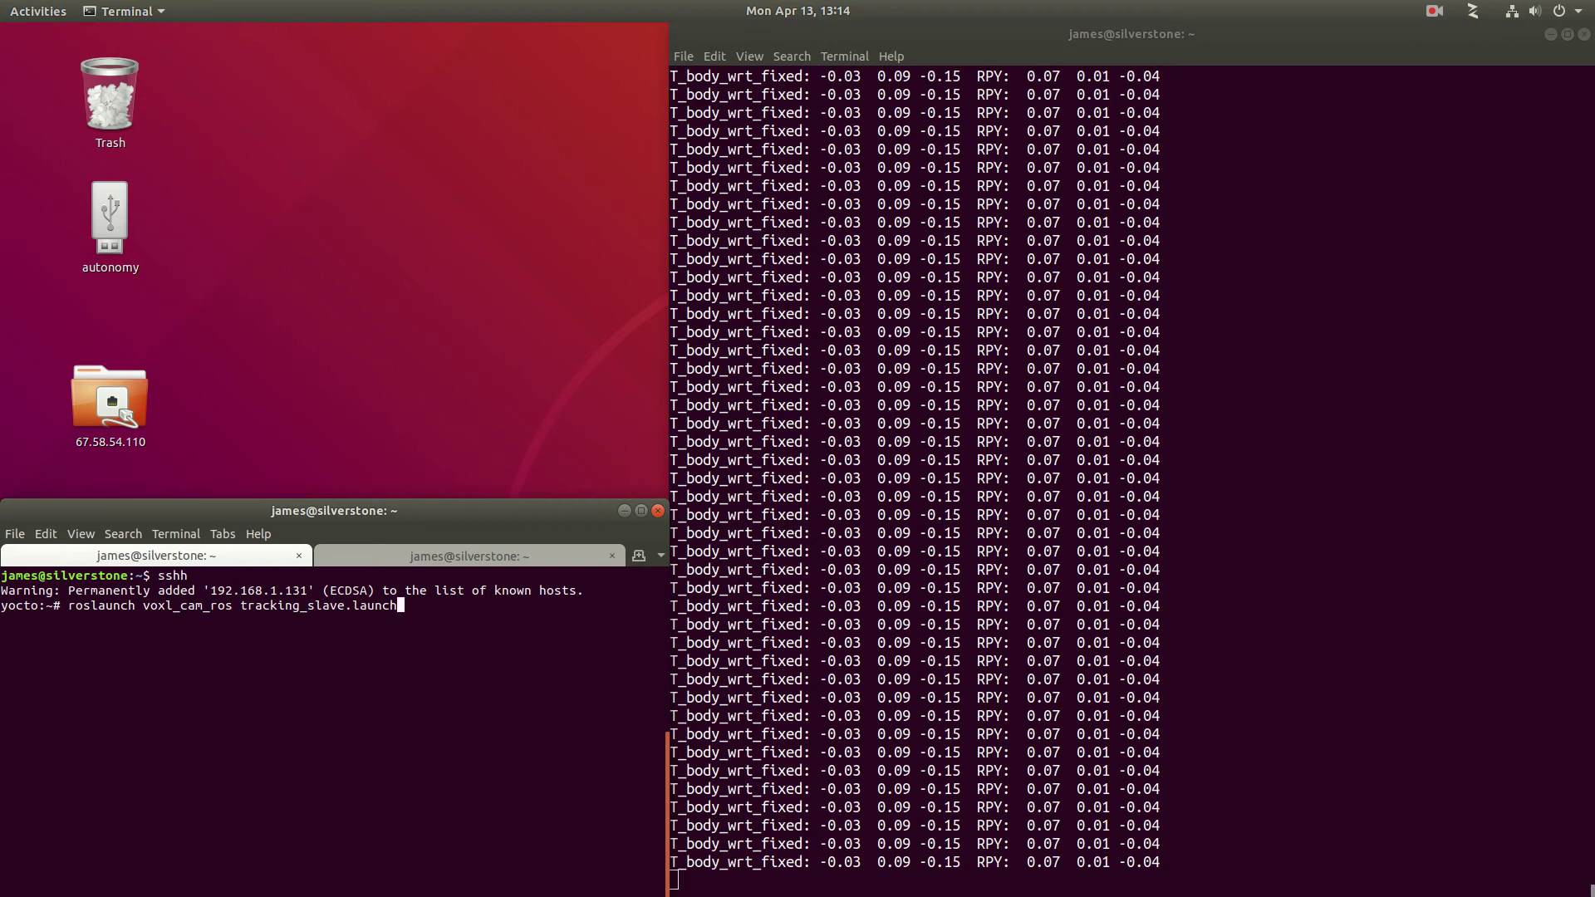
pyautogui.press('Return')
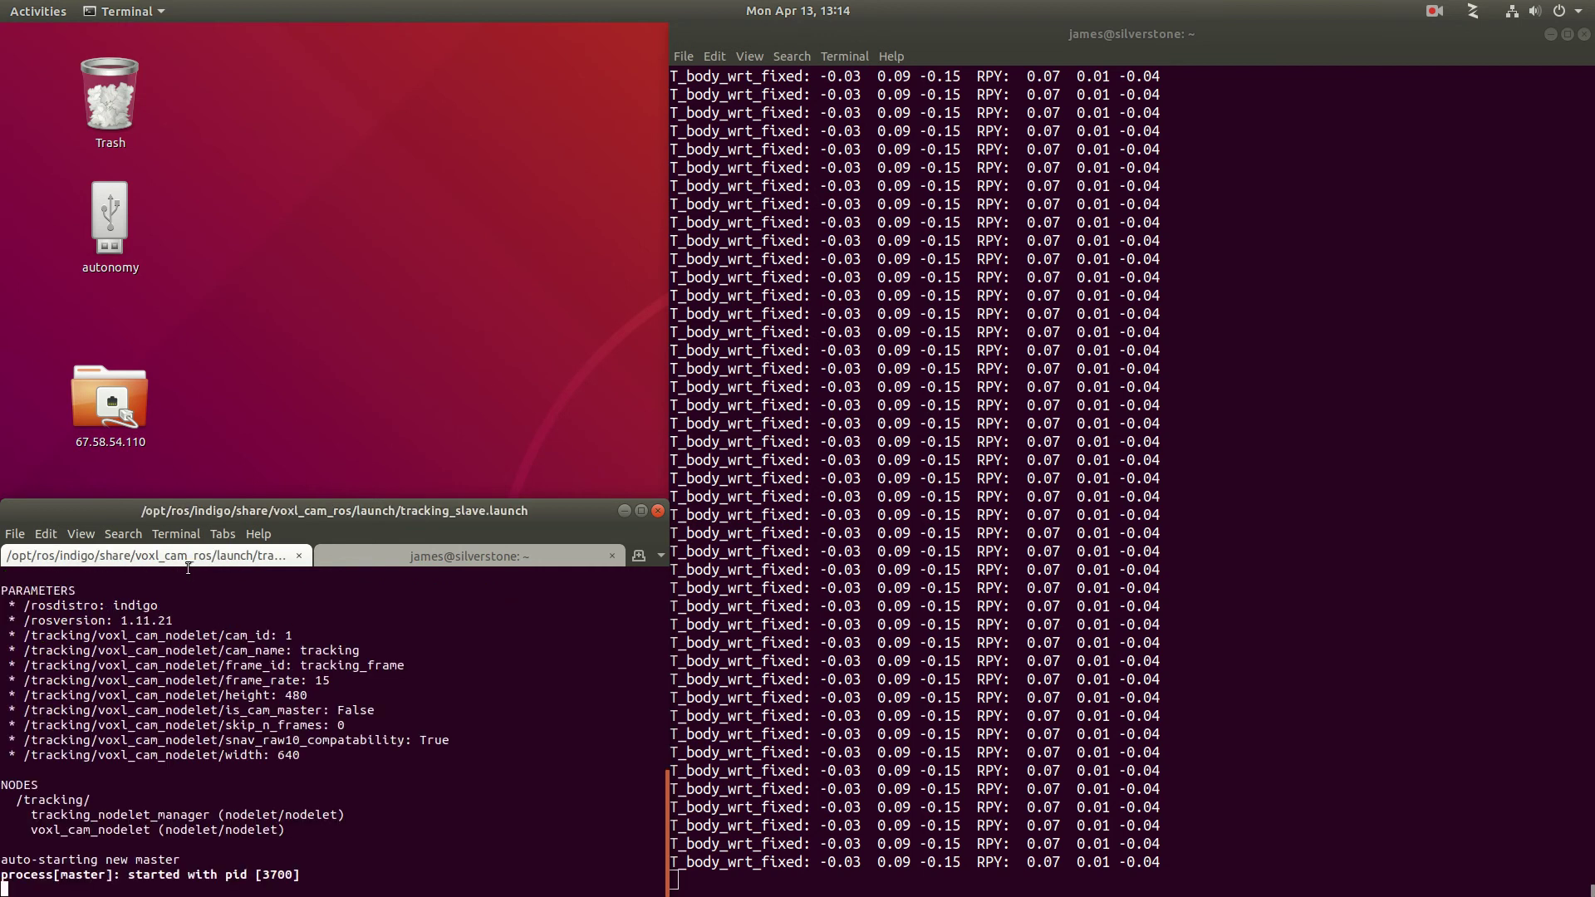
# Switch to the local shell, then raise the pose-printing terminal beside the /tracking/image_raw viewer.
pyautogui.click(506, 556)
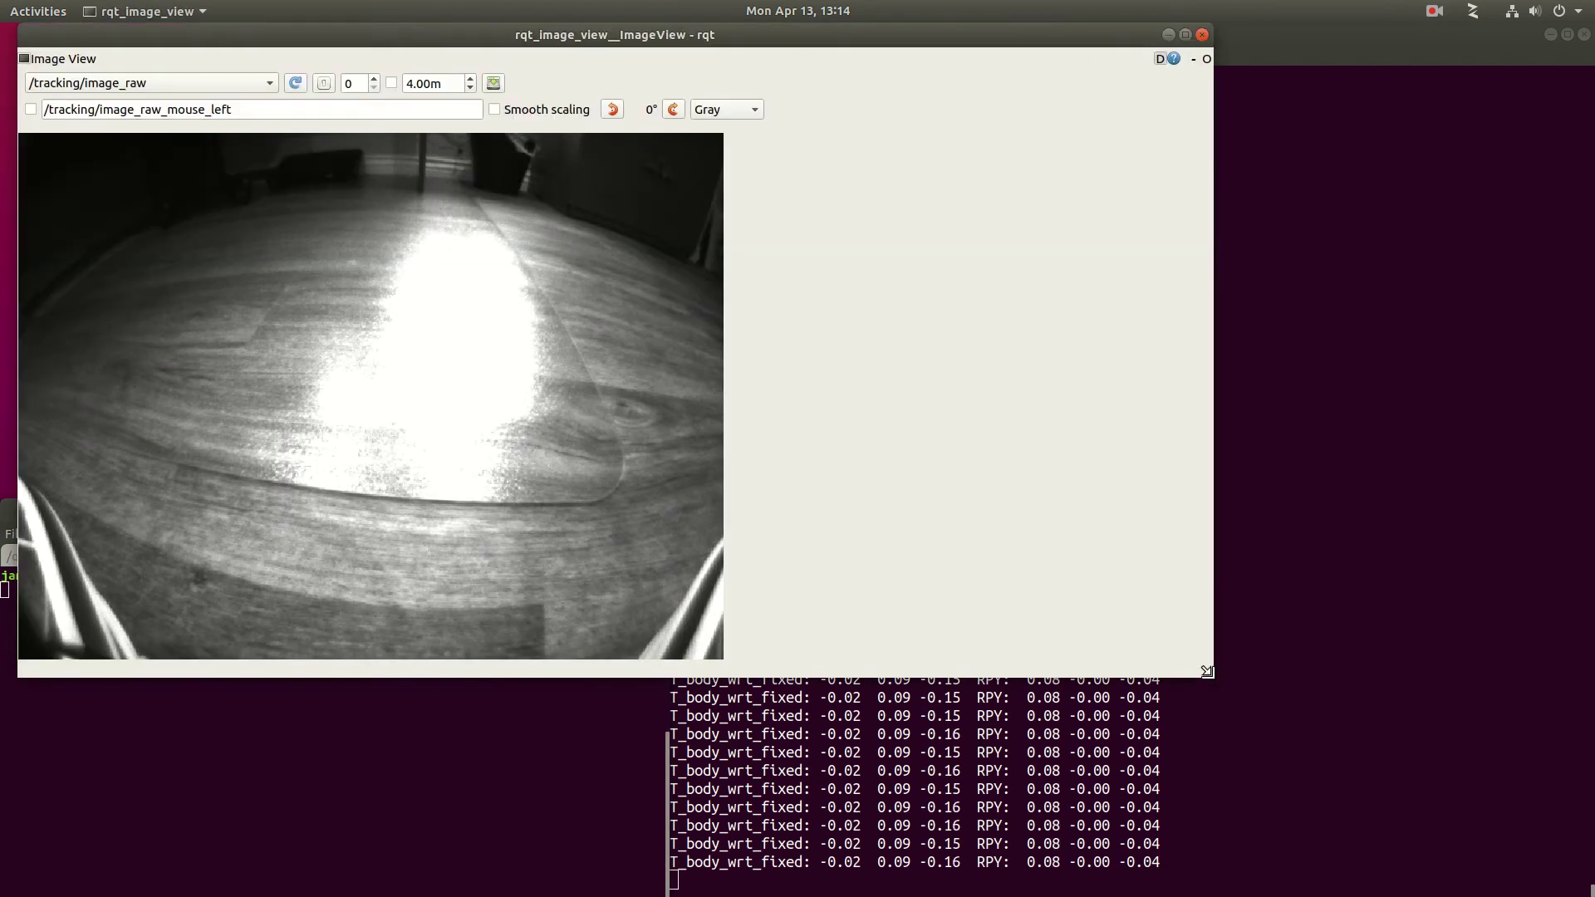
pyautogui.click(1404, 691)
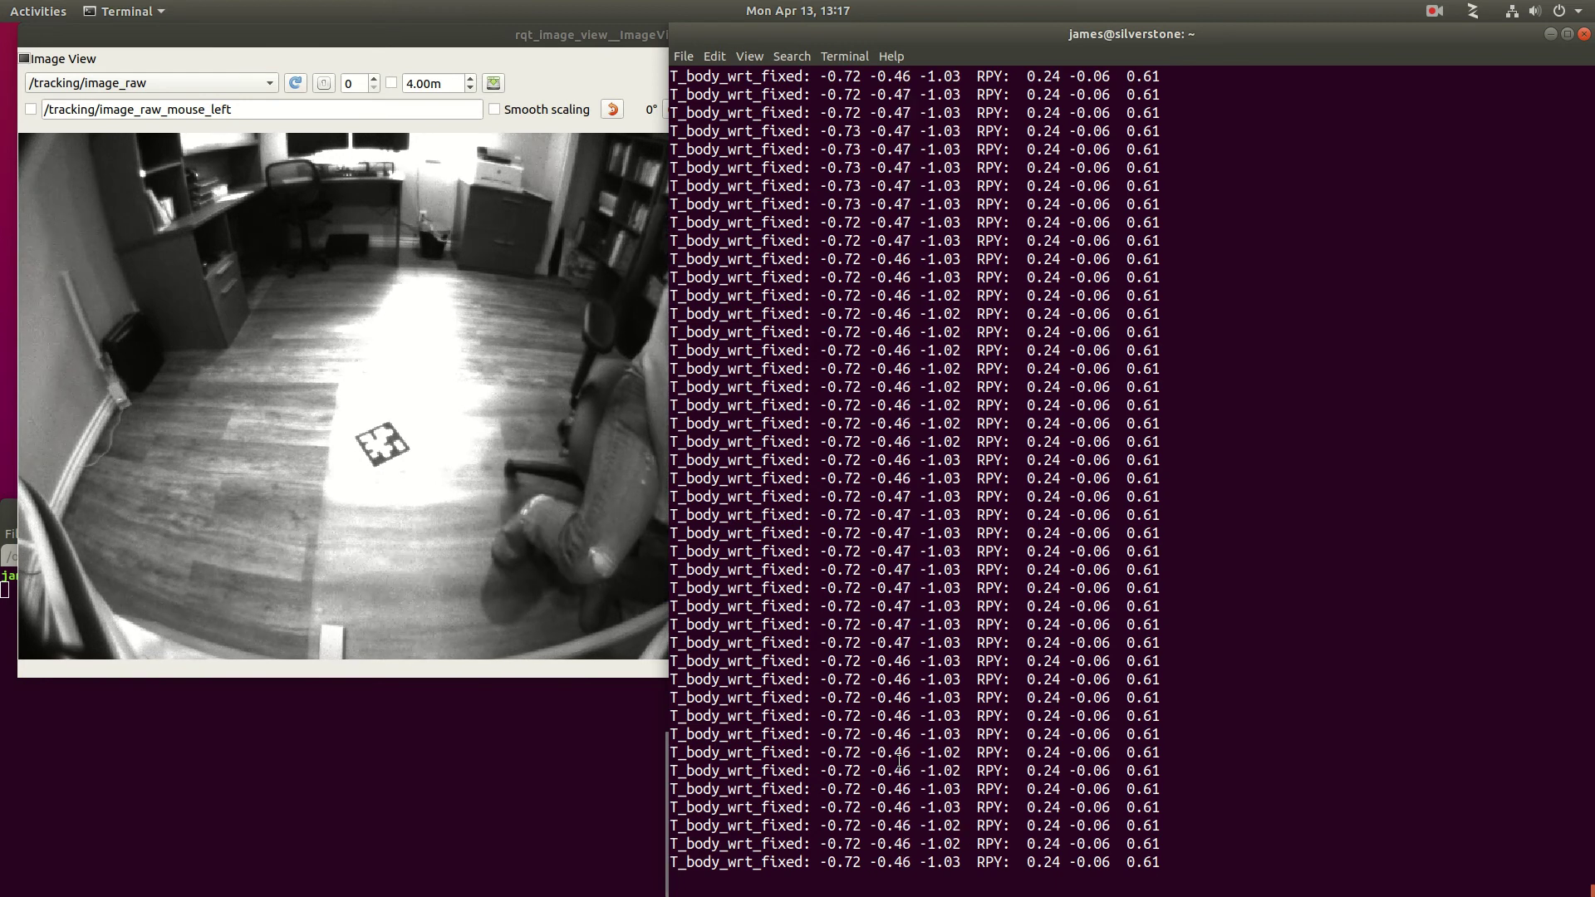
# Close rqt_image_view and stop the tracking camera launch and the pose printer with Ctrl+C.
pyautogui.click(629, 40)
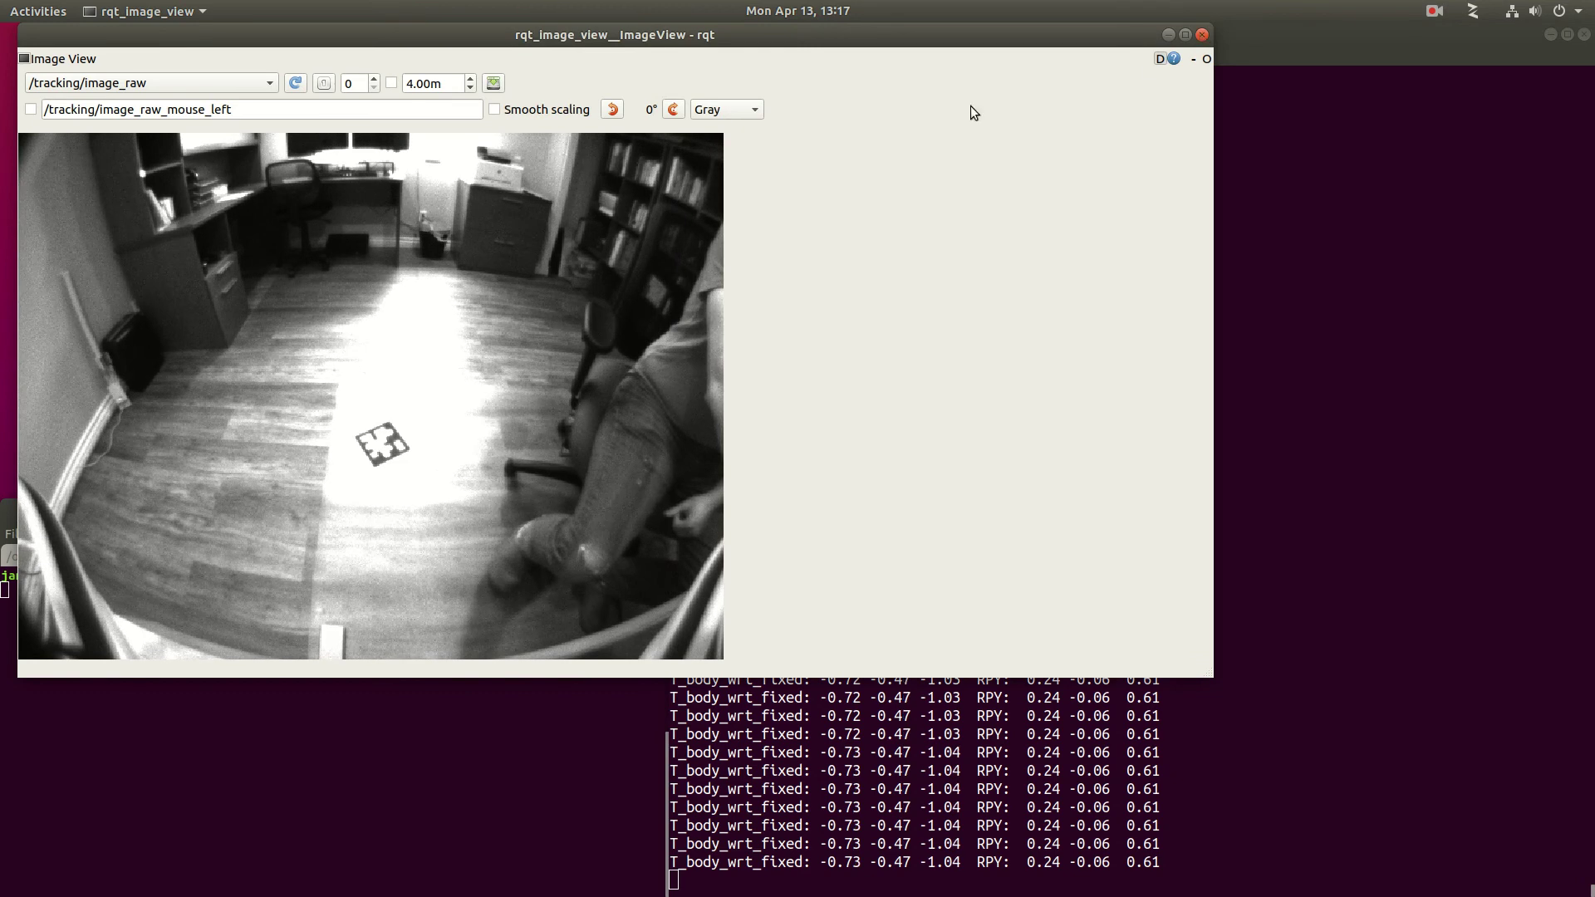
pyautogui.hotkey('alt', 'F4')
pyautogui.click(229, 556)
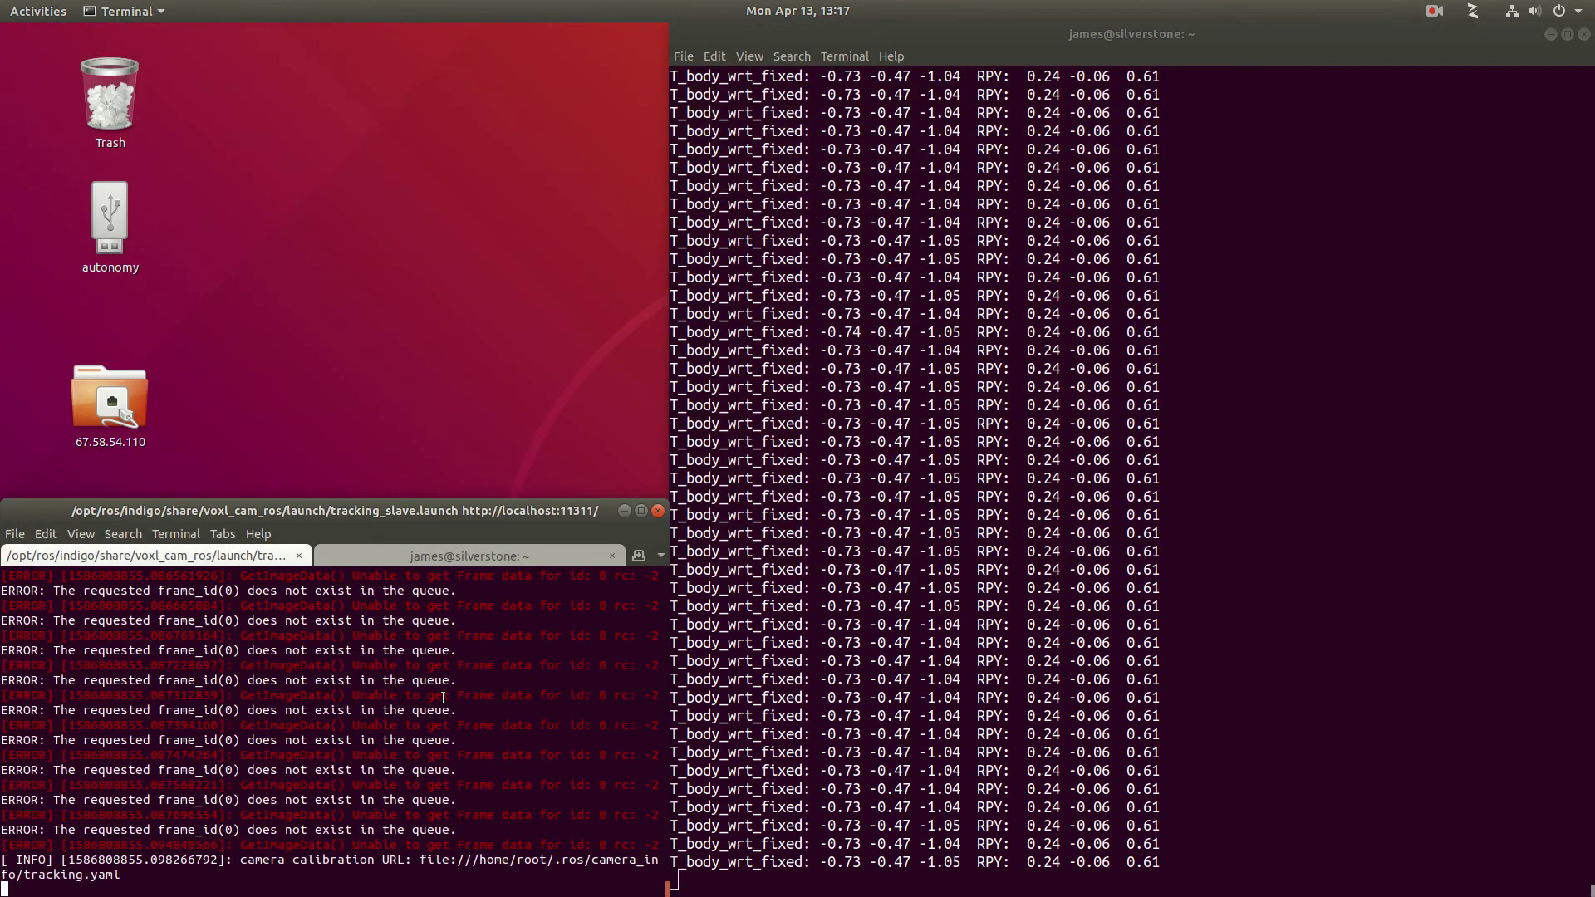
pyautogui.hotkey('ctrl', 'c')
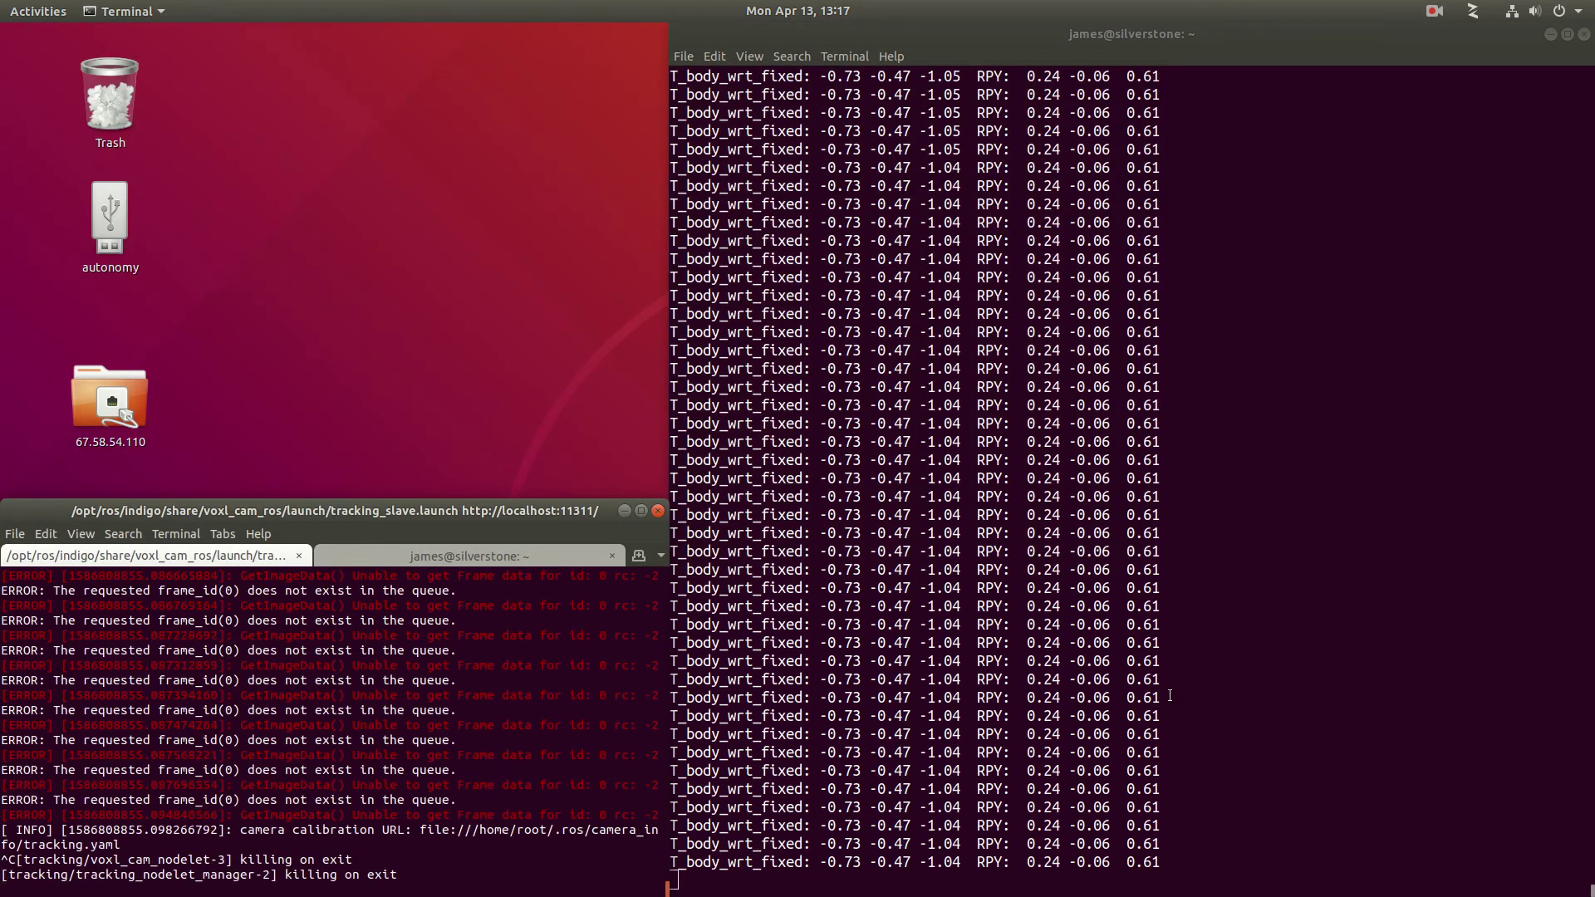
pyautogui.click(1169, 695)
pyautogui.hotkey('ctrl', 'c')
# Rerun voxl-vision-px4 --help from history and highlight the --debug_fixed_frame option.
pyautogui.press('Return')
pyautogui.press('Return')
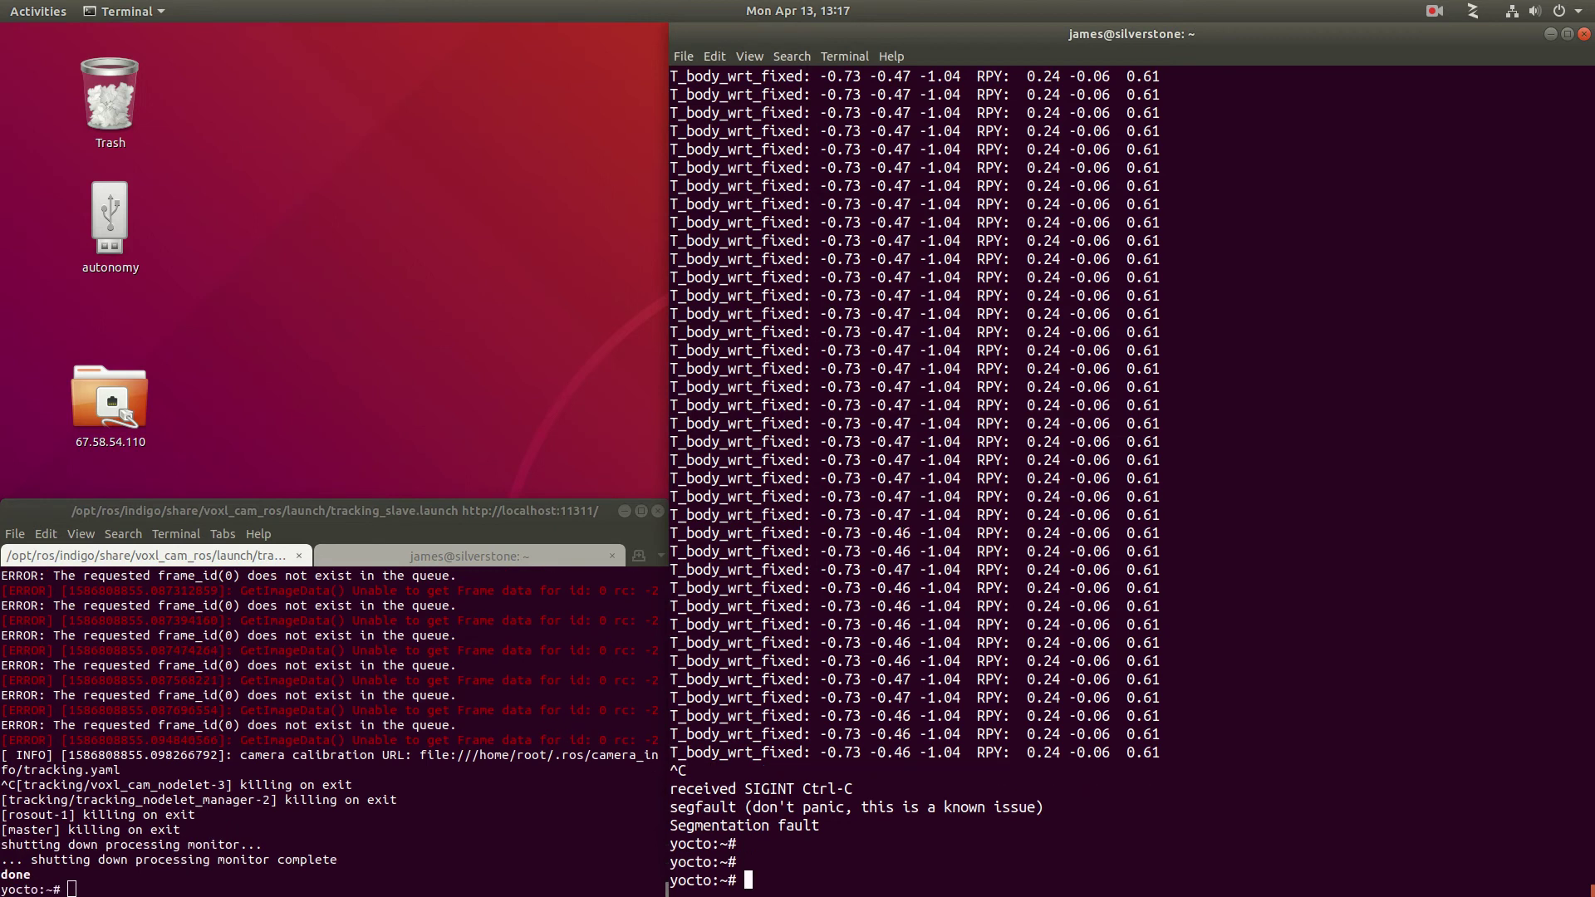
pyautogui.press('Return')
pyautogui.press('Up')
pyautogui.press('Up')
pyautogui.press('Up')
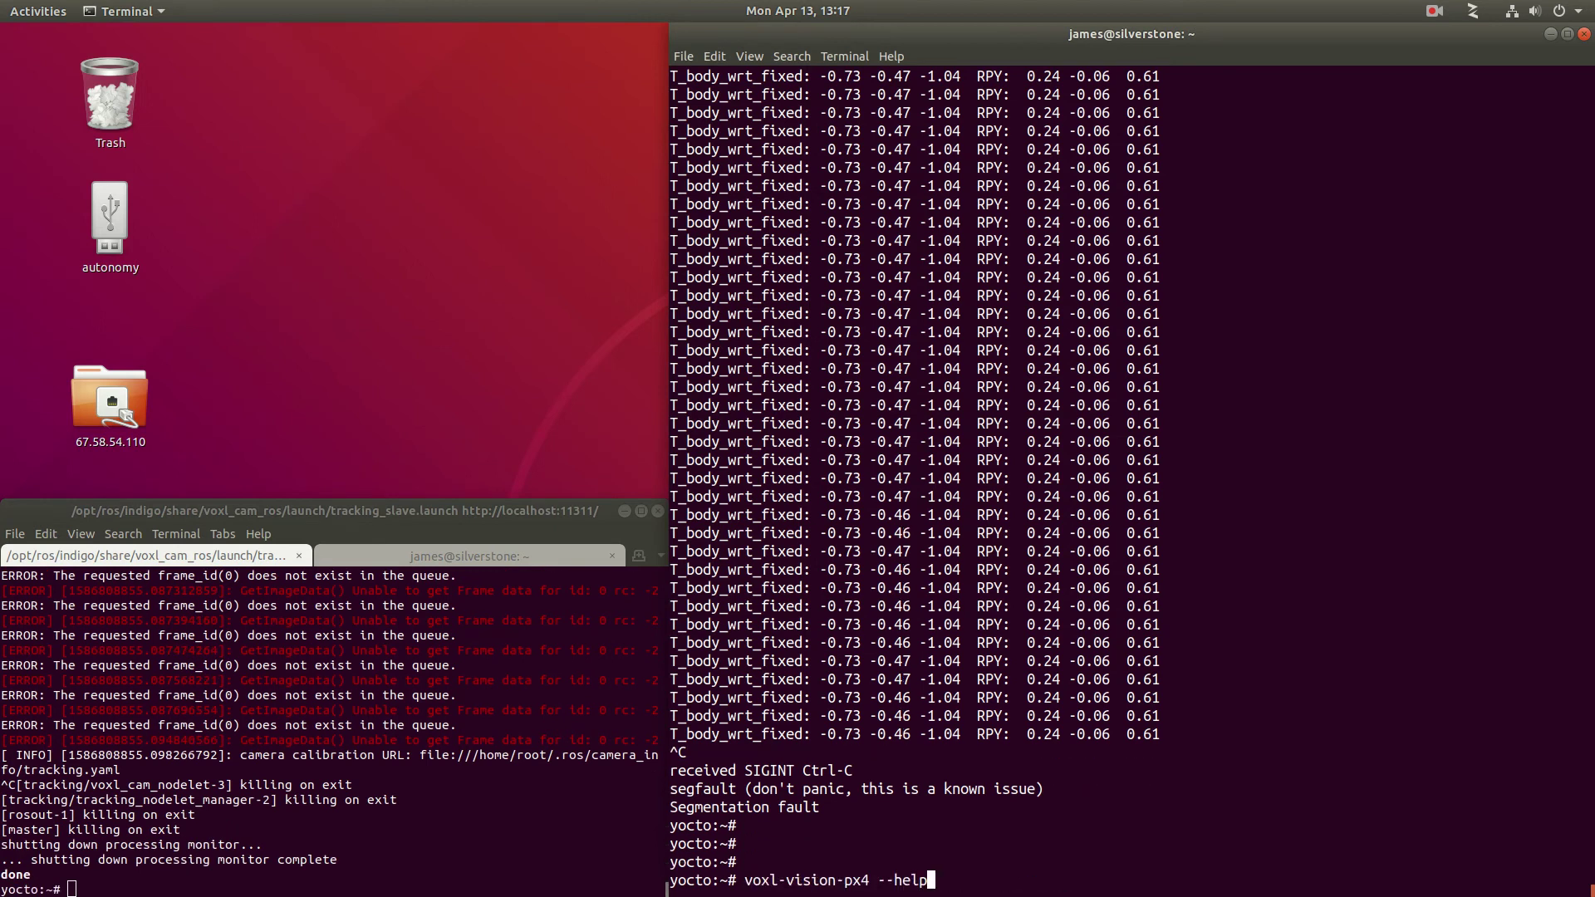
pyautogui.press('Return')
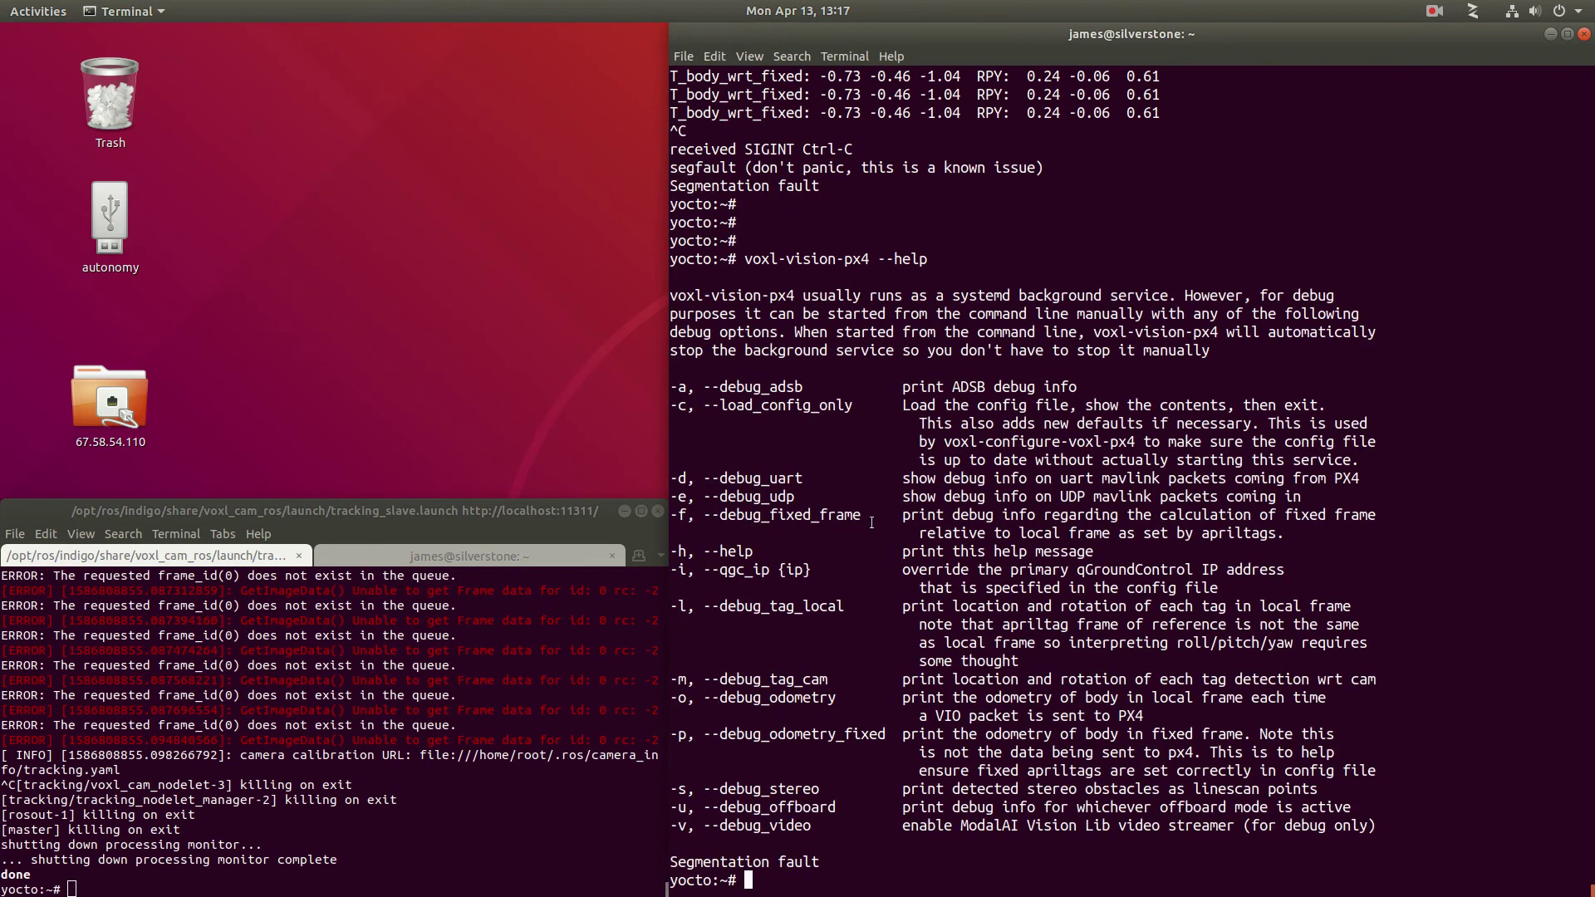
pyautogui.moveTo(862, 517); pyautogui.dragTo(700, 515)
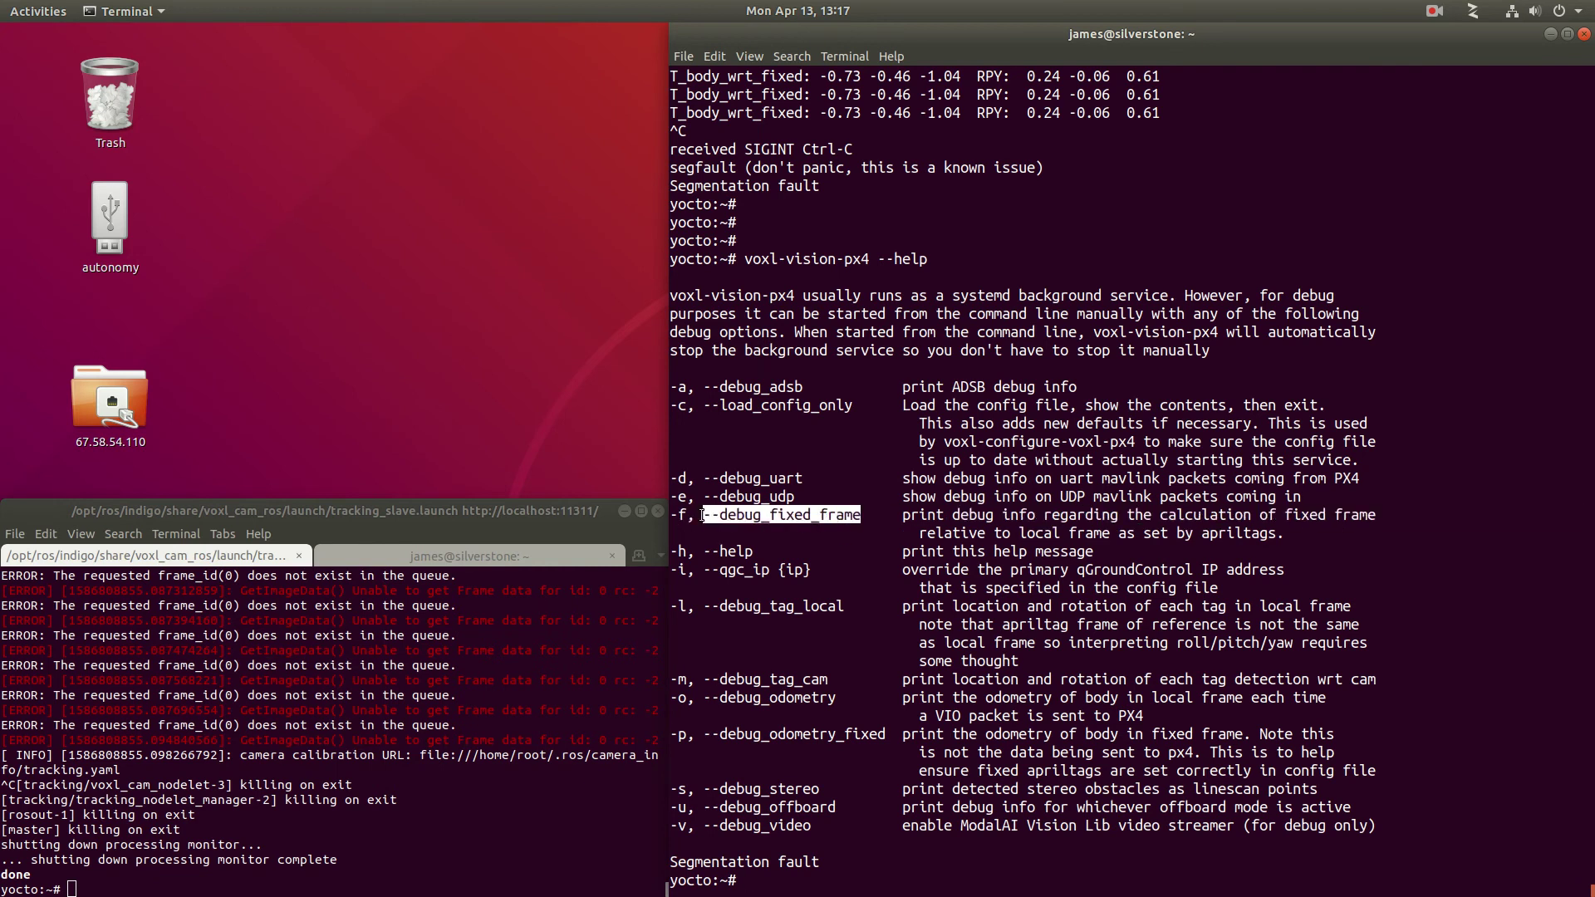
# Start voxl-vision-px4 --debug_fixed_frame to print T_fixed_wrt_local and yaw values.
pyautogui.click(923, 884)
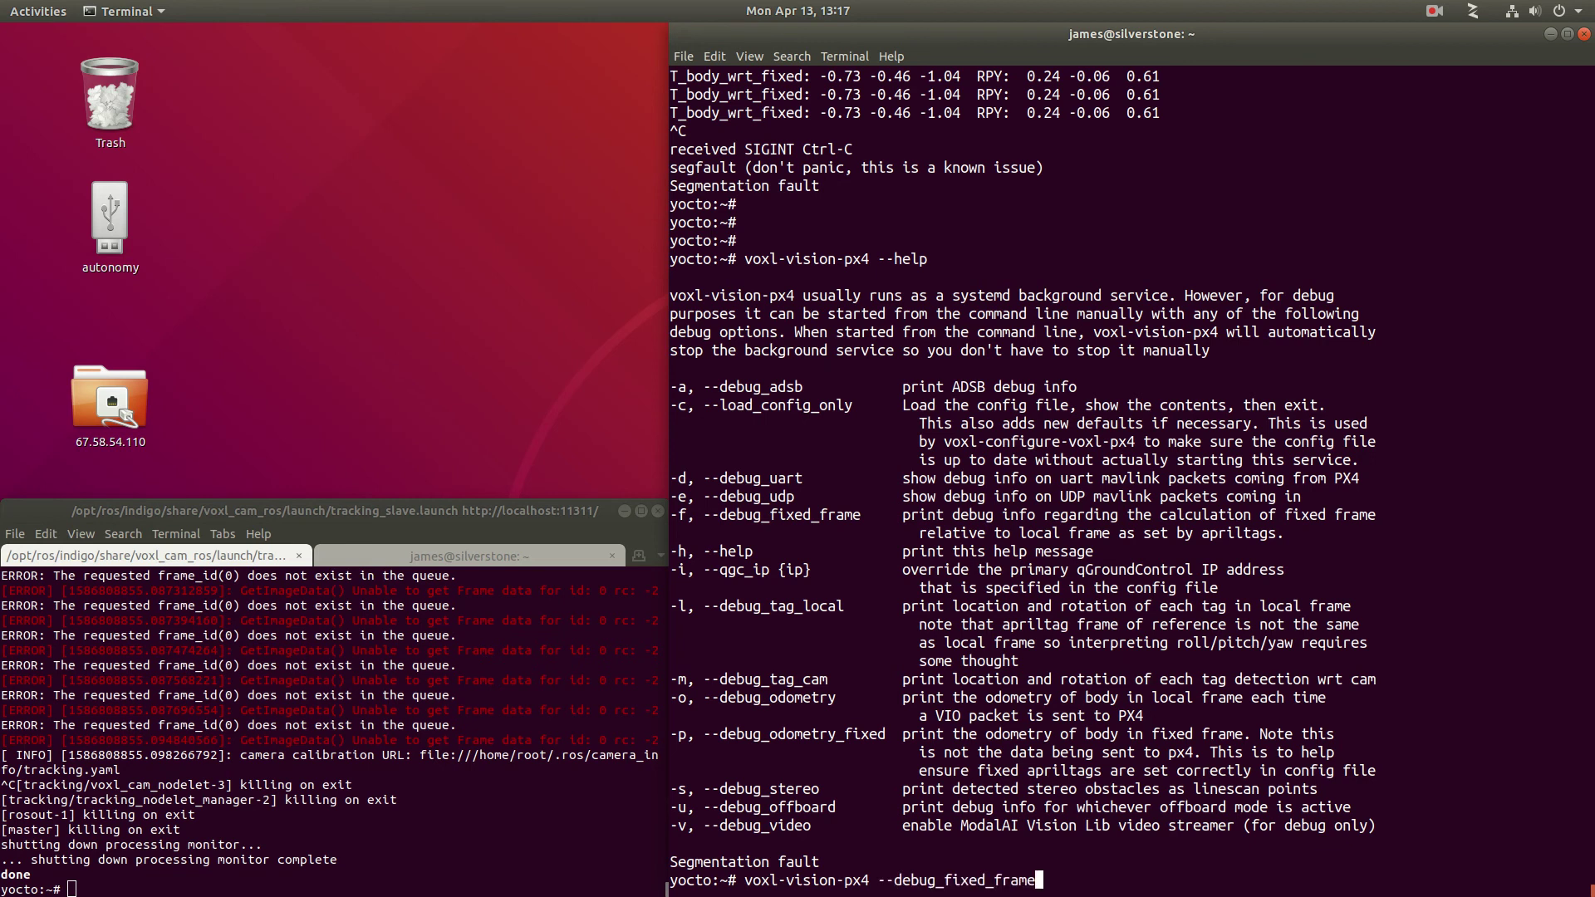
pyautogui.press('Return')
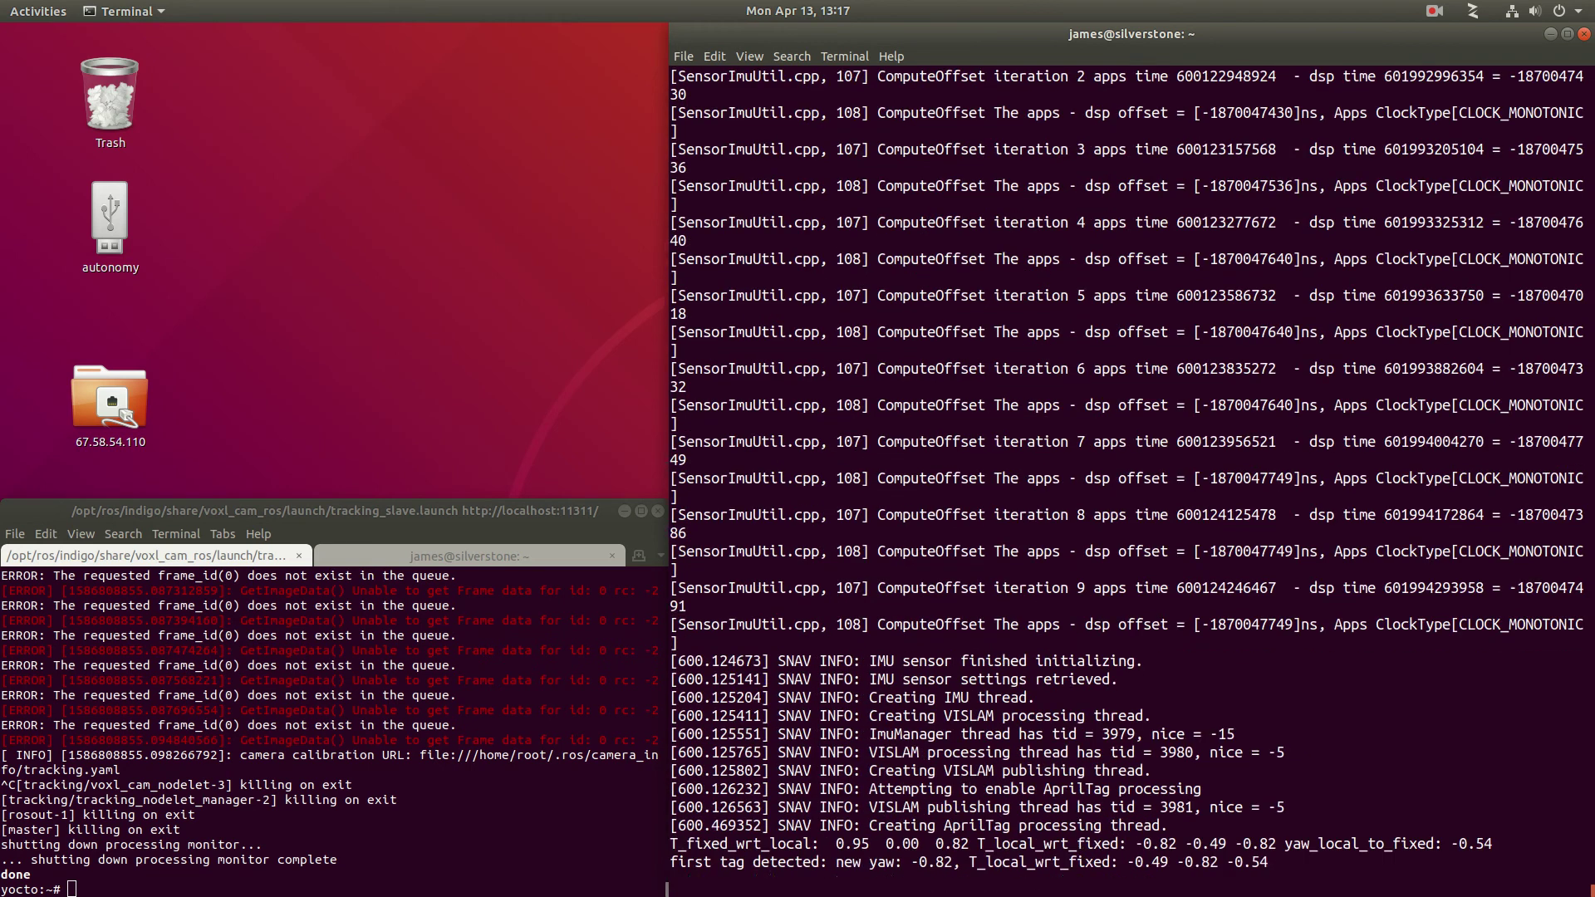